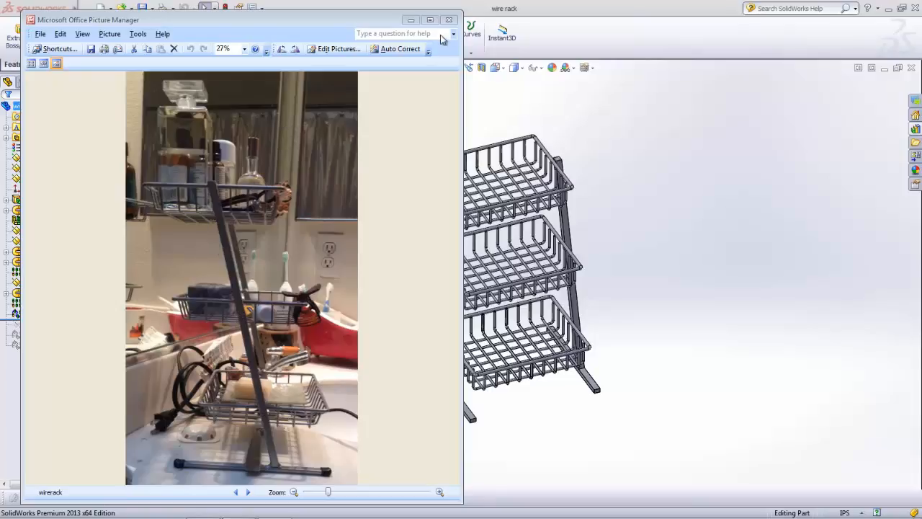
- Switch from the reference photo to the SolidWorks wire rack model and roll it back to just after the Bottom Rails feature
click(584, 16)
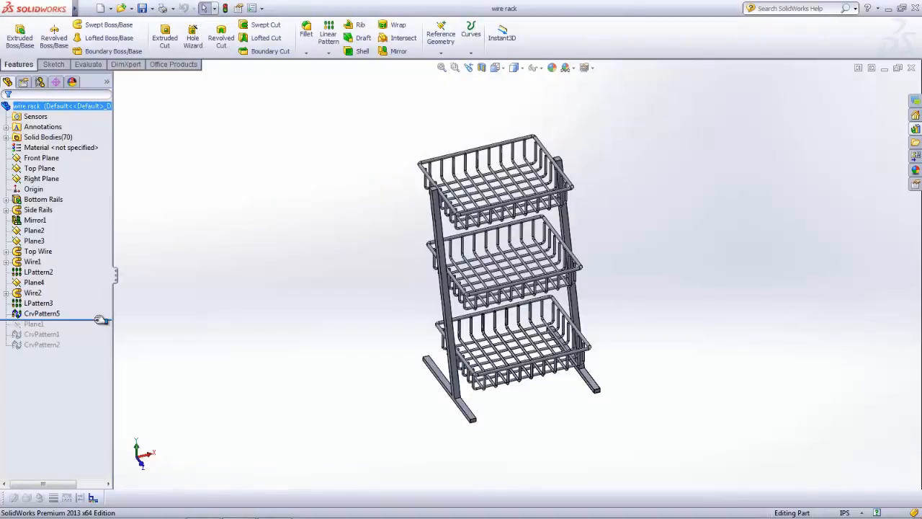
drag(100, 320, 99, 206)
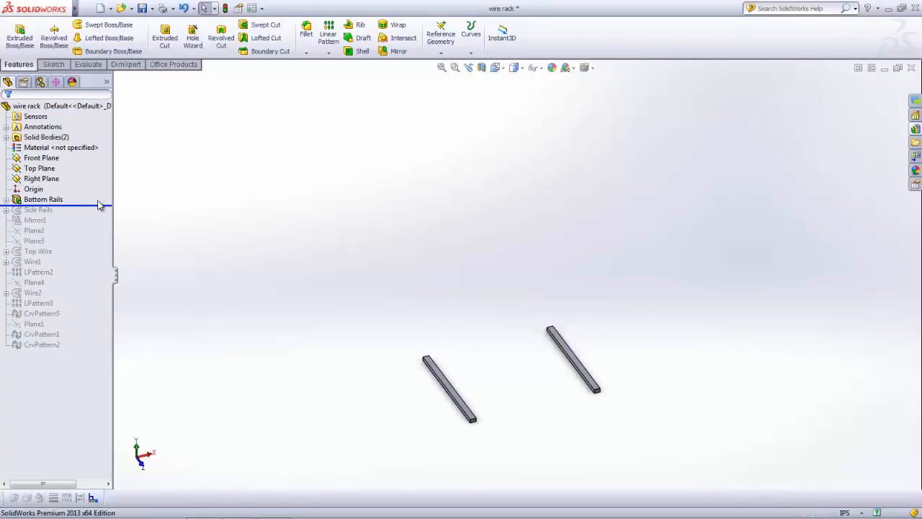
- Open the sketch of the Bottom Rails feature for editing and view it normal to its sketch plane
click(8, 201)
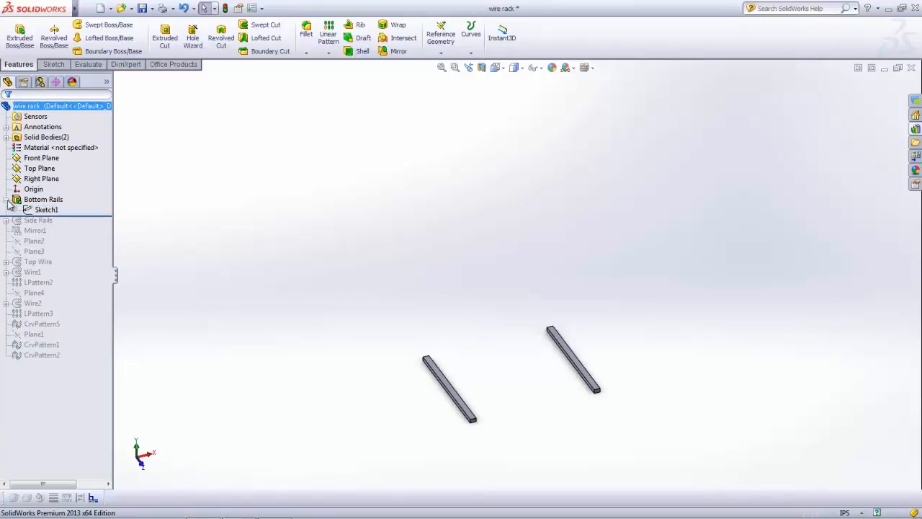
click(45, 211)
click(44, 214)
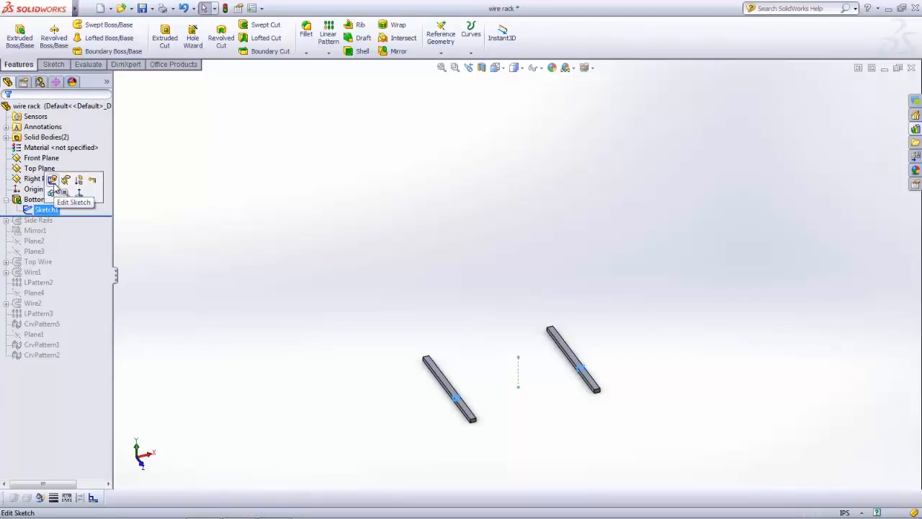
click(52, 181)
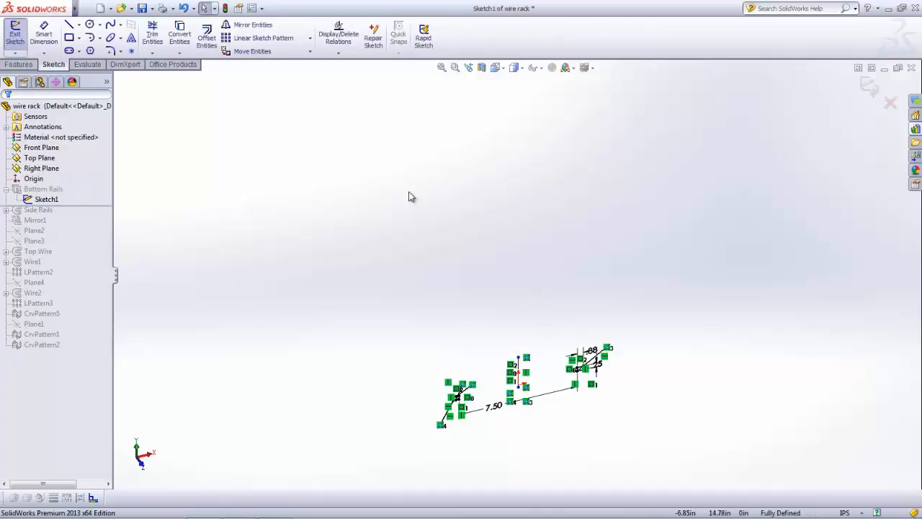
click(505, 69)
click(514, 68)
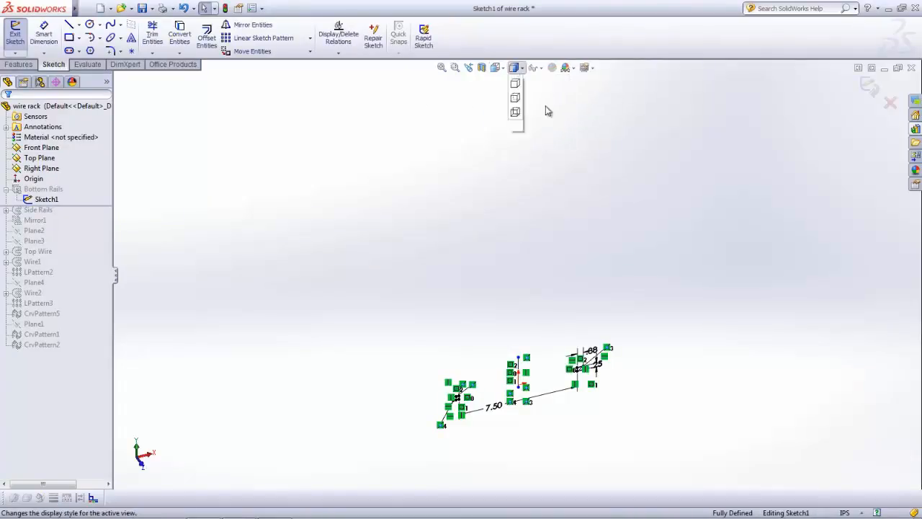
click(504, 69)
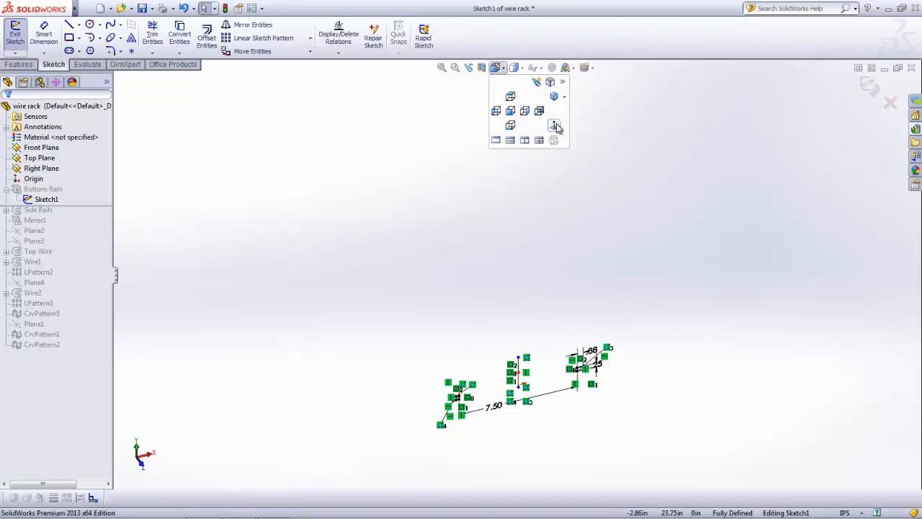
click(555, 126)
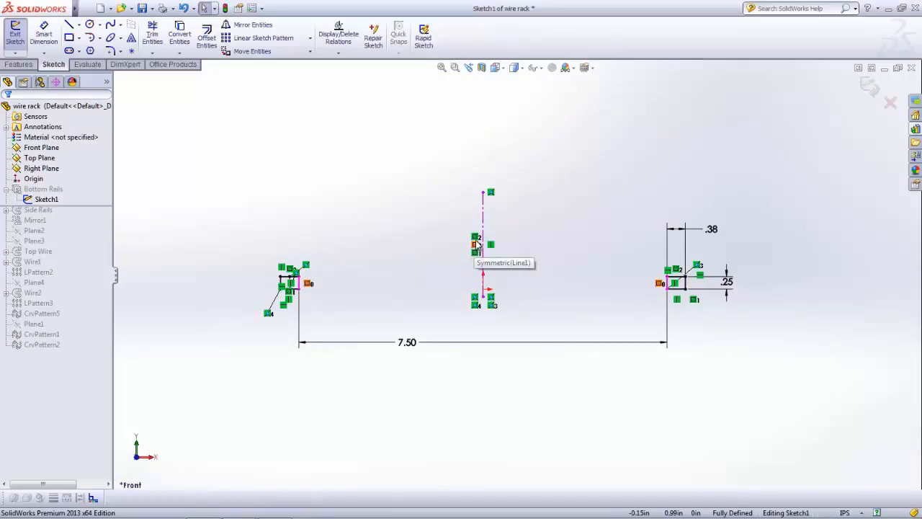
- Sketch two corner rectangles above the rail profiles, one each side of the centerline, about 0.75 × 0.35 in and 0.95 × 0.35 in
click(70, 37)
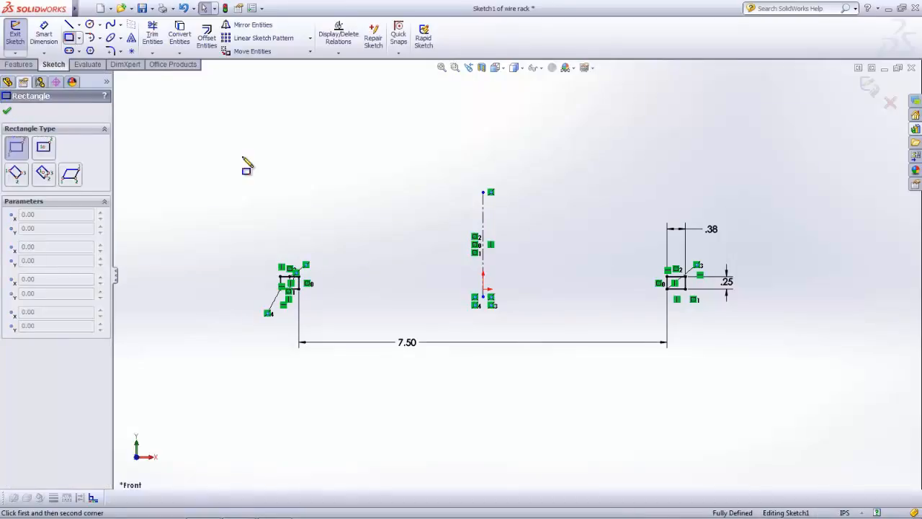
click(281, 153)
click(290, 184)
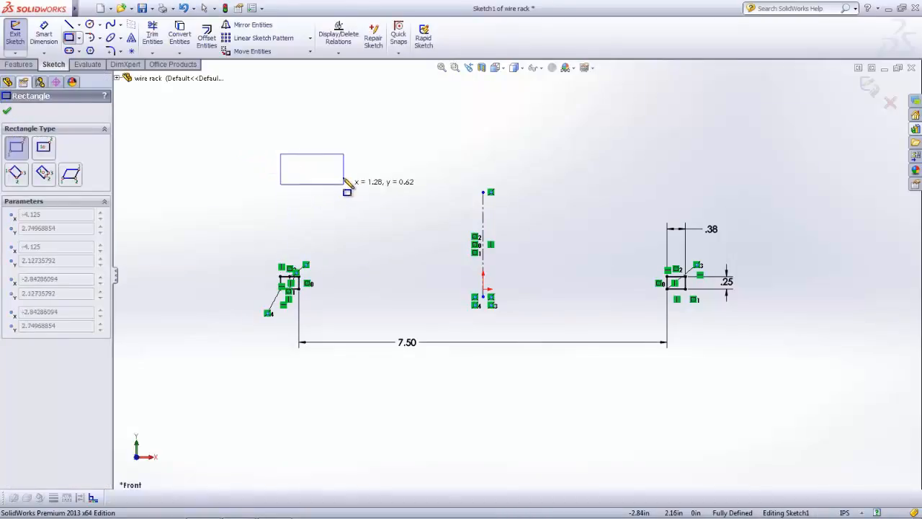
click(318, 171)
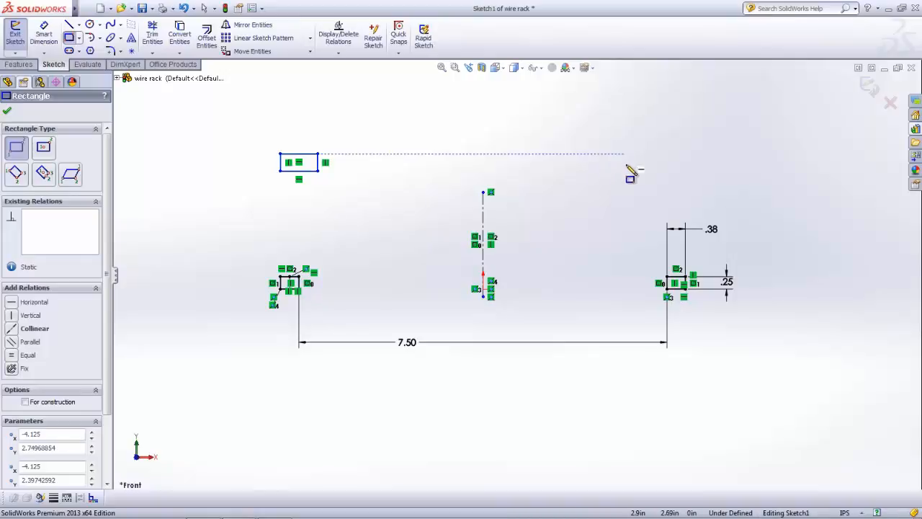
click(626, 154)
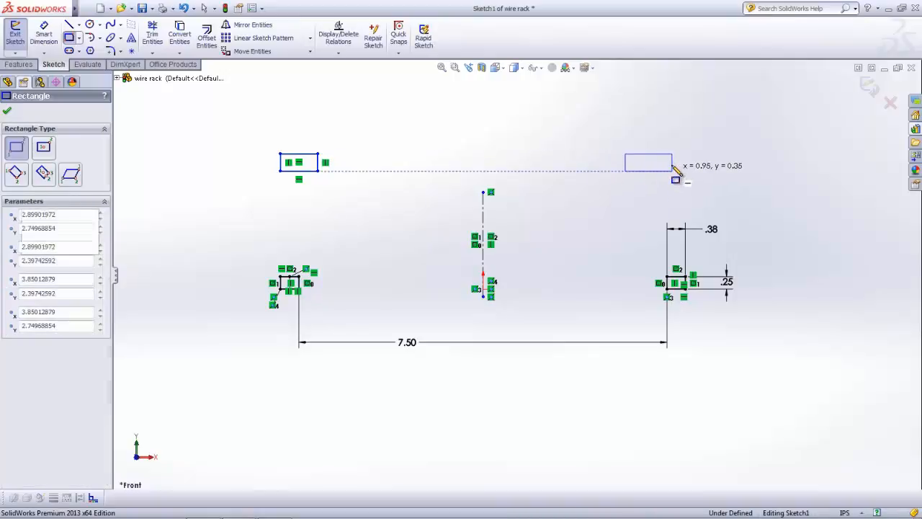
click(672, 170)
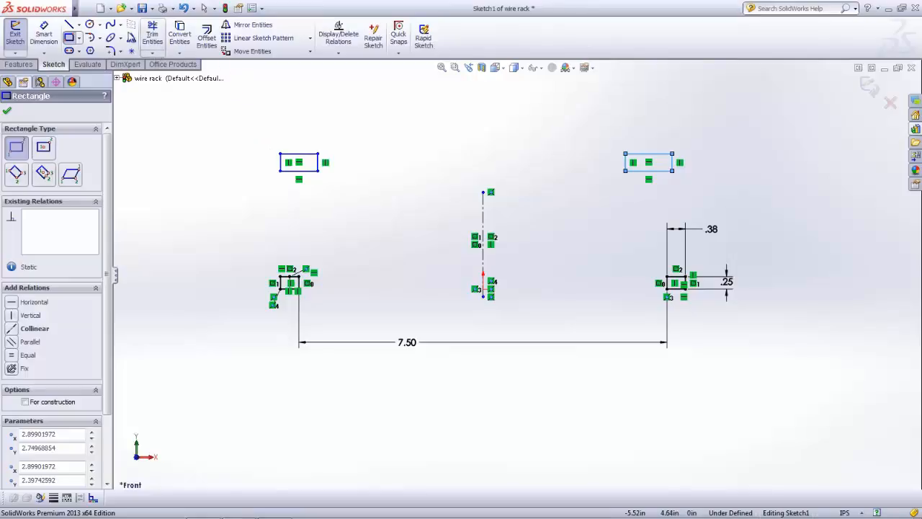
key(Escape)
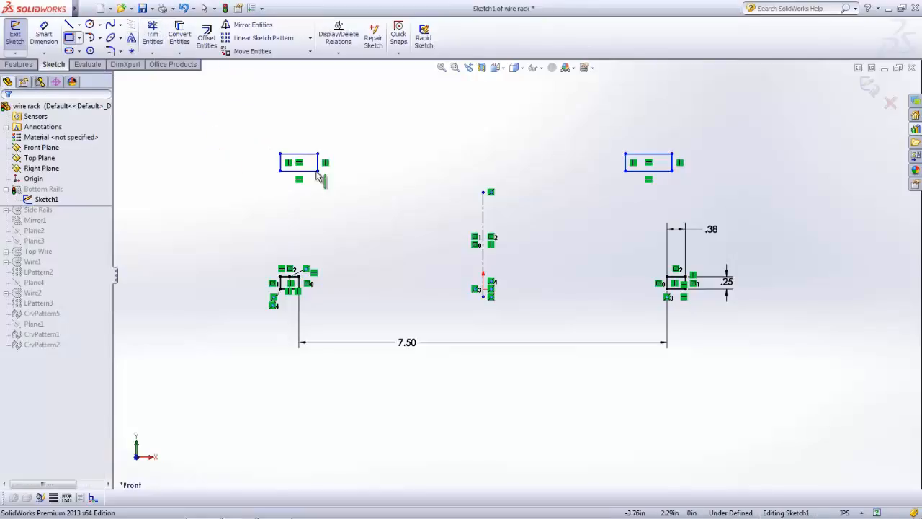
- Make the inner vertical edges of the two new rectangles symmetric about the vertical centerline
click(319, 167)
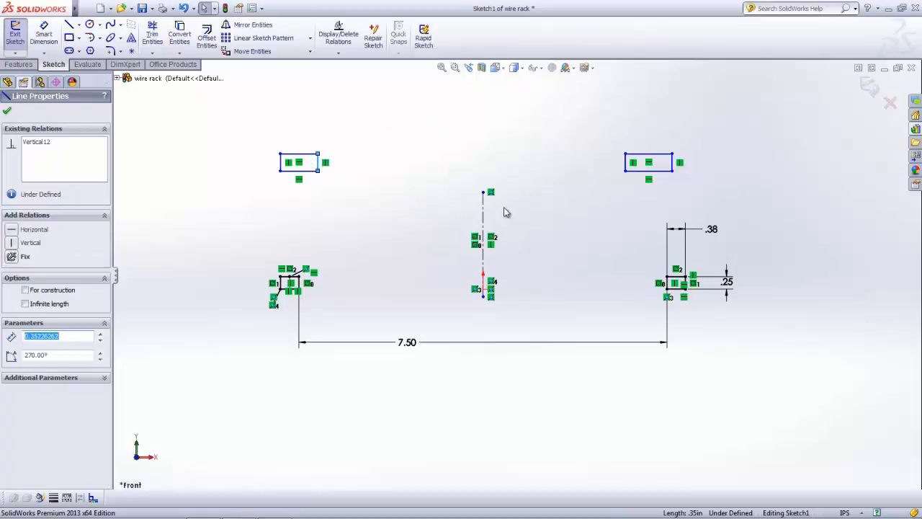
ctrl+click(483, 212)
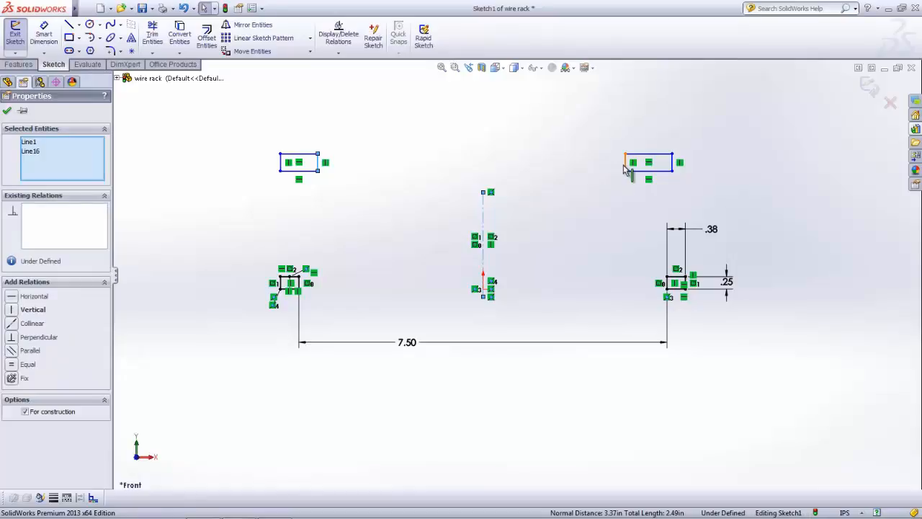
ctrl+click(627, 167)
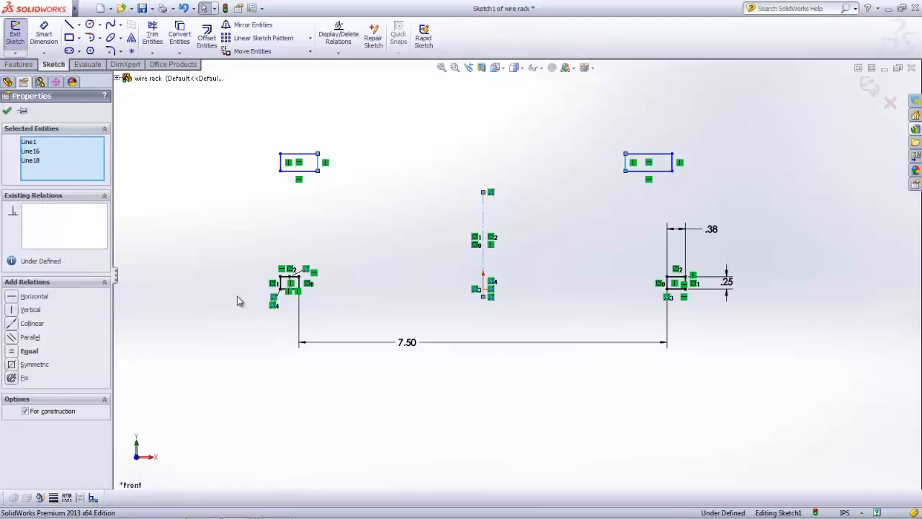
click(29, 364)
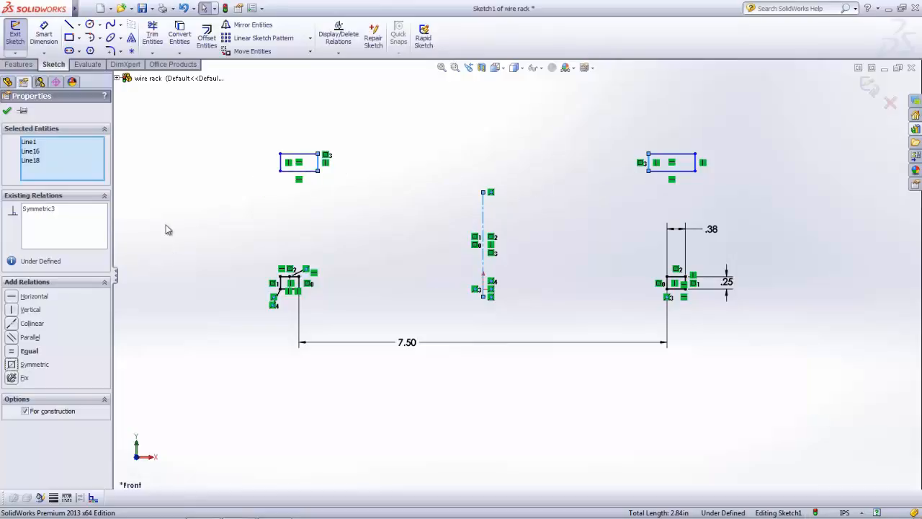
- Add an Equal relation between the upper horizontal edges of the two new rectangles
click(299, 155)
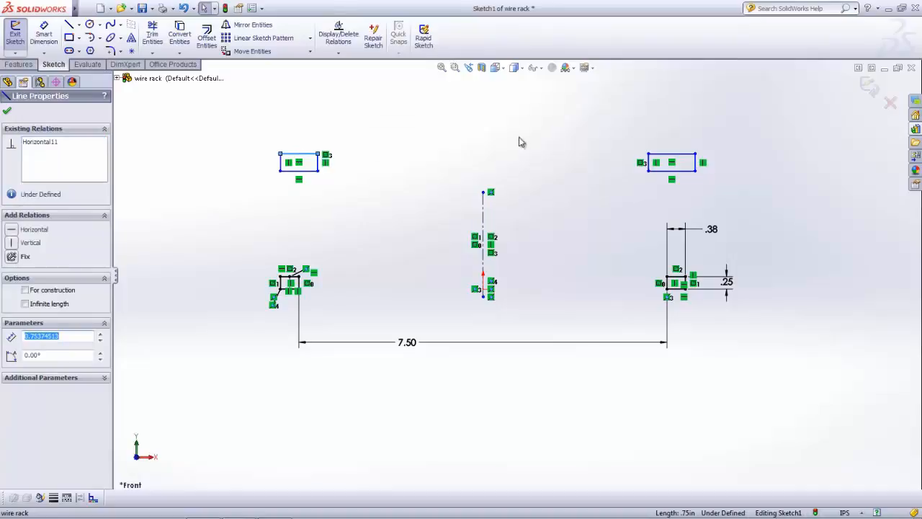
ctrl+click(664, 154)
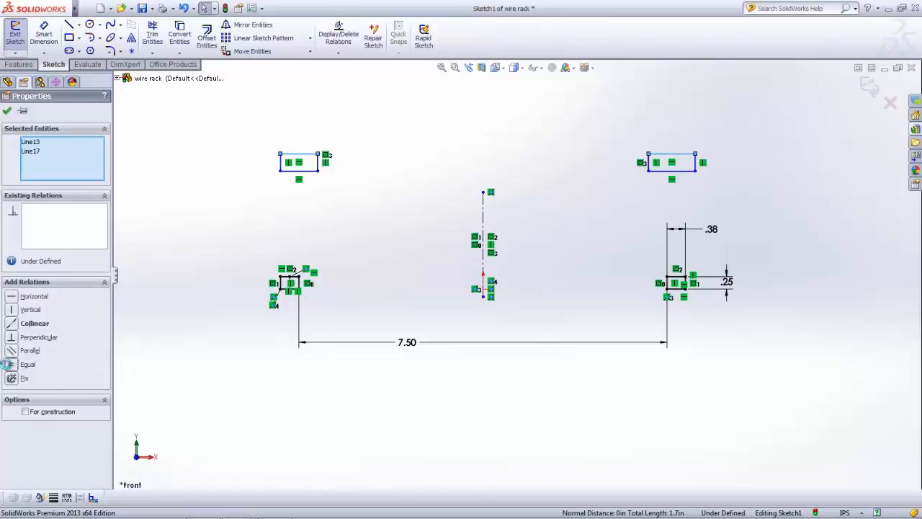
click(10, 364)
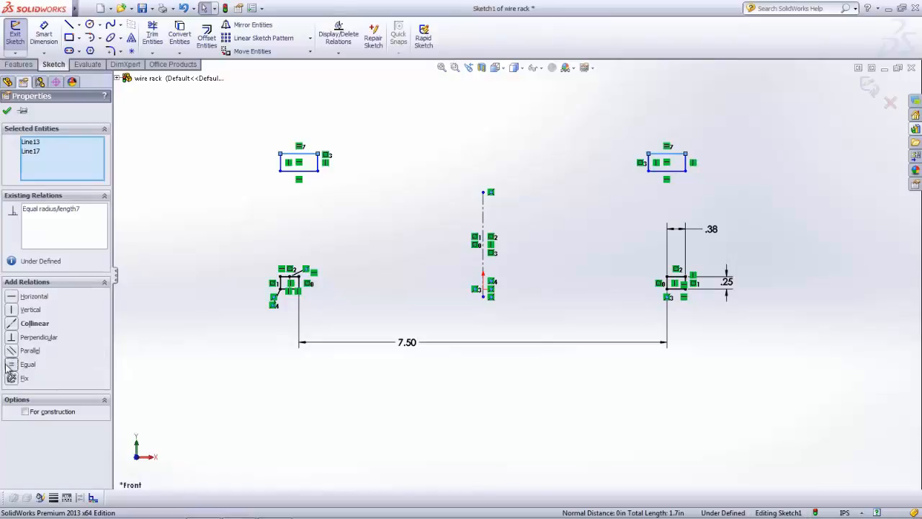
- Dimension the upper edge of the new rectangle left of the centerline, and leave the sketch discarding its changes
click(43, 35)
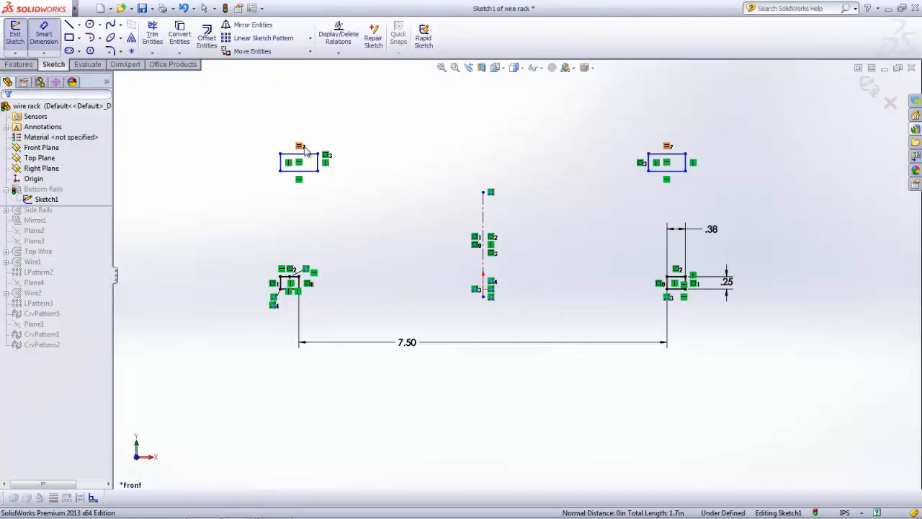
click(310, 142)
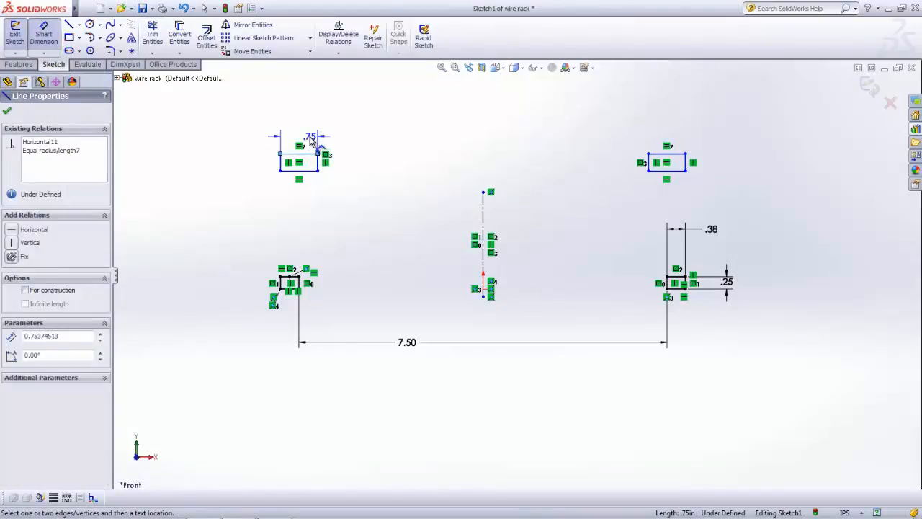
click(318, 173)
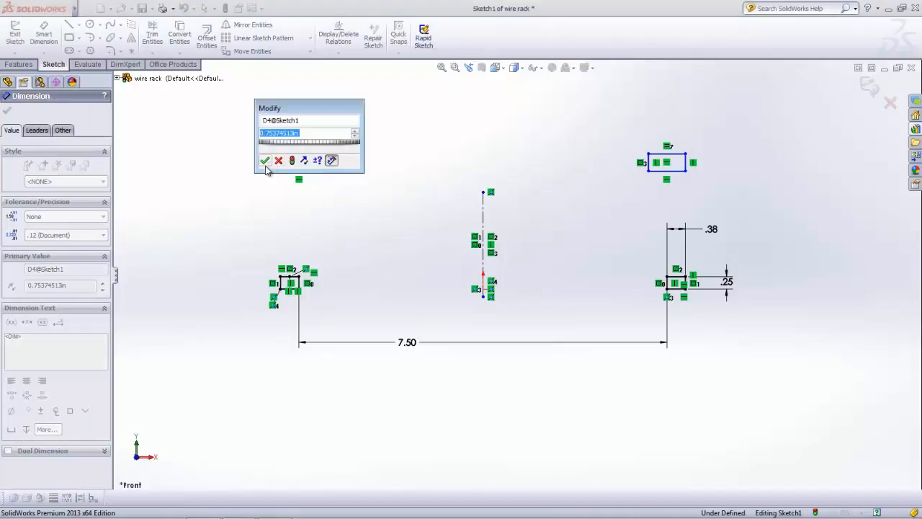
key(Return)
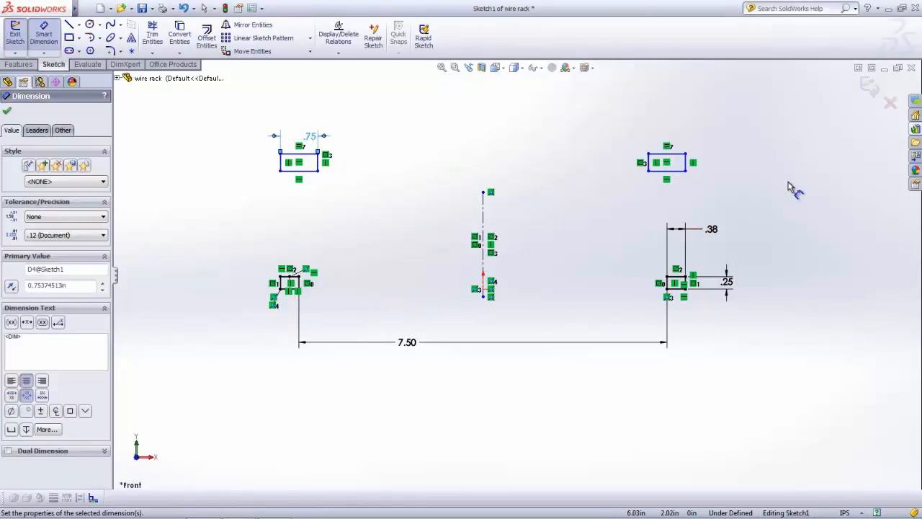
click(892, 105)
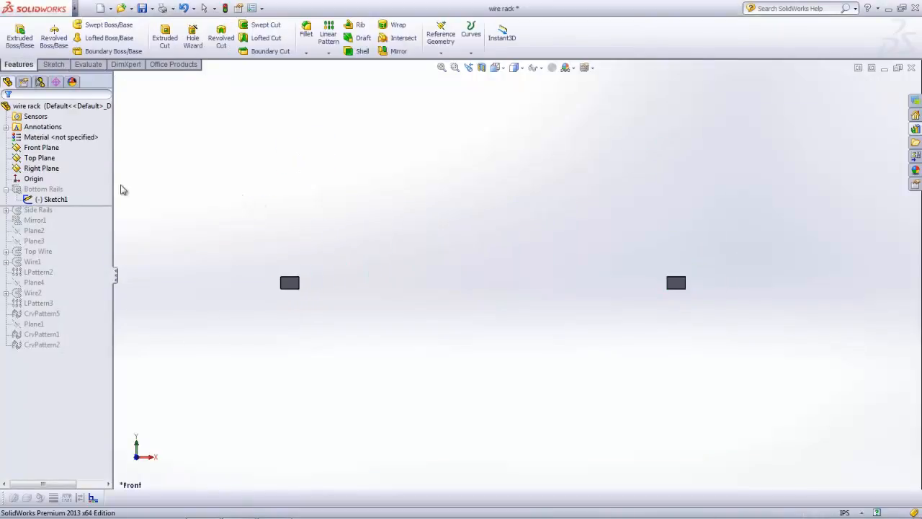
- Examine the Bottom Rails extrusion's end conditions and depths in both directions, and close its definition without changes
middle_drag(222, 212, 243, 255)
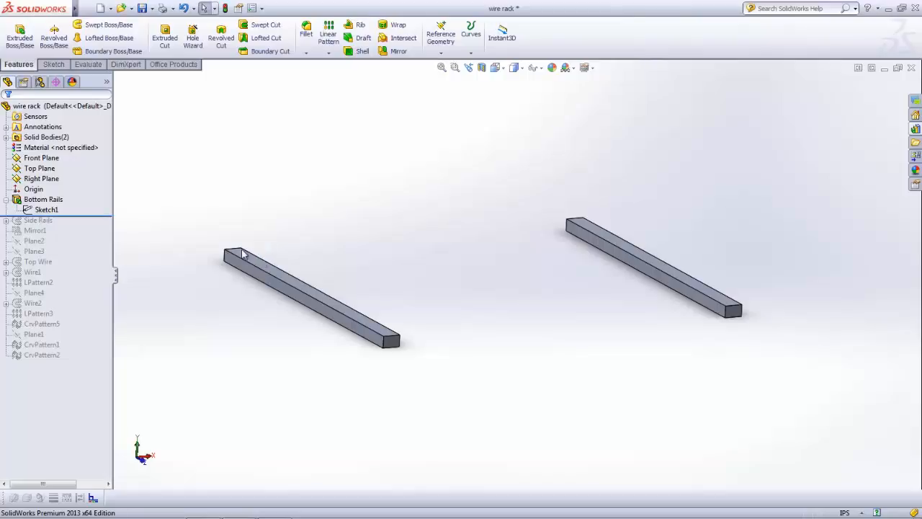
click(43, 202)
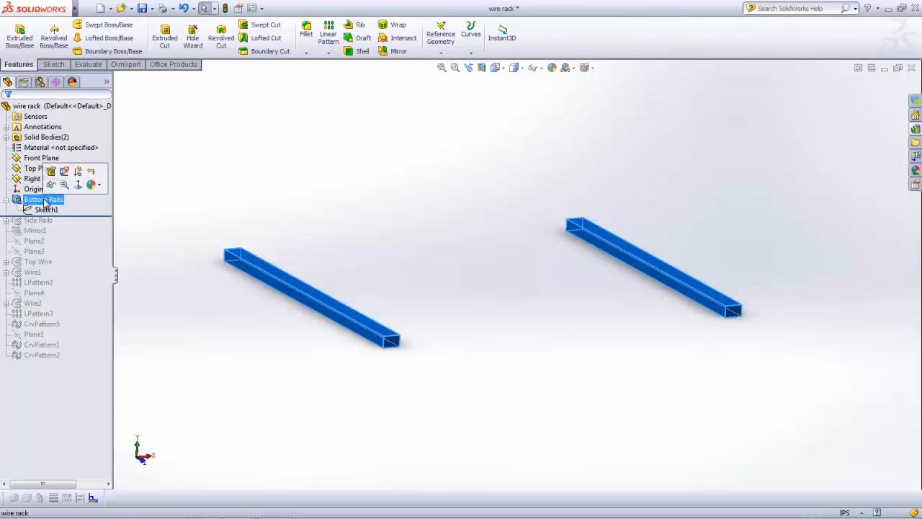
click(53, 171)
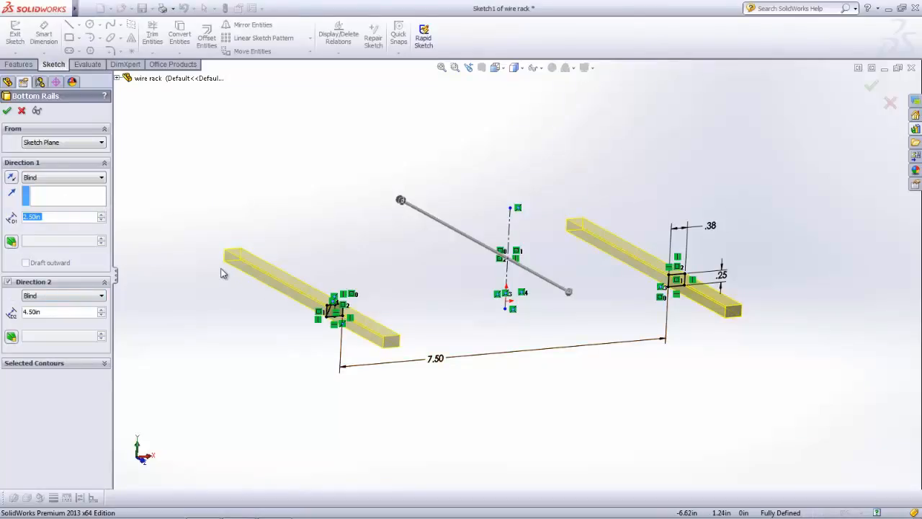
click(889, 106)
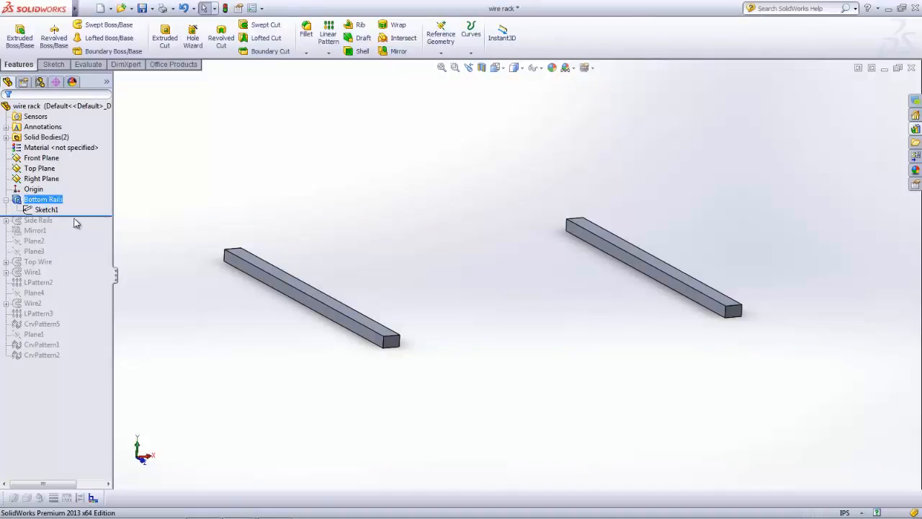
- Show the sketch of the Bottom Rails feature and roll the model forward to include the Side Rails feature
click(43, 209)
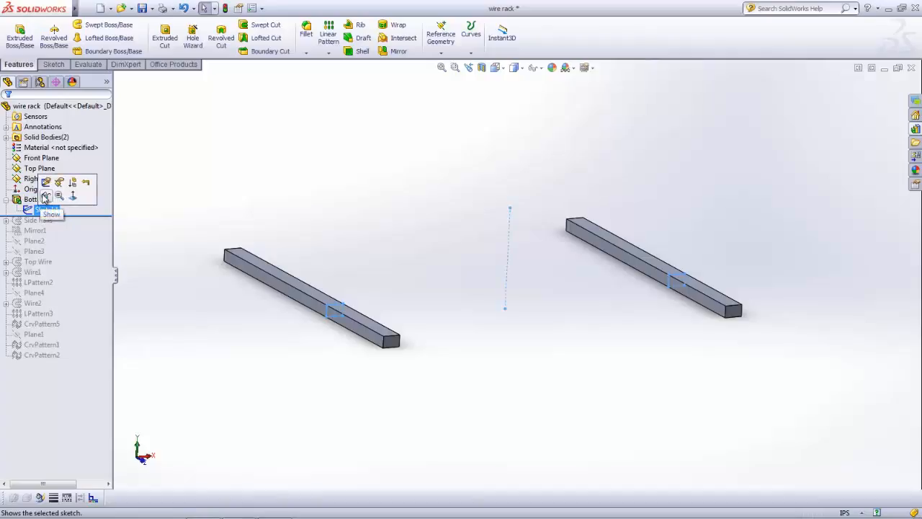
click(44, 196)
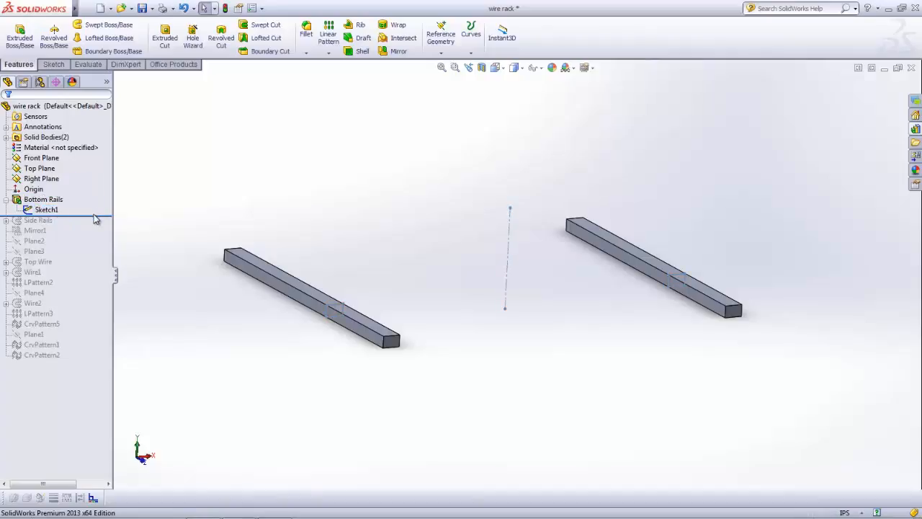
mouse_move(98, 214)
mouse_down()
mouse_move(99, 226)
mouse_move(69, 226)
mouse_up()
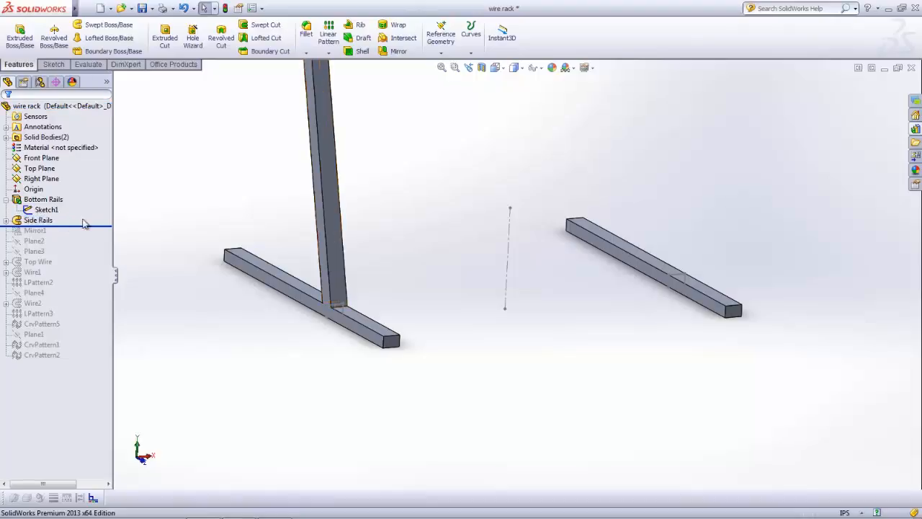
scroll(396, 219, up, 2)
middle_drag(402, 216, 401, 257)
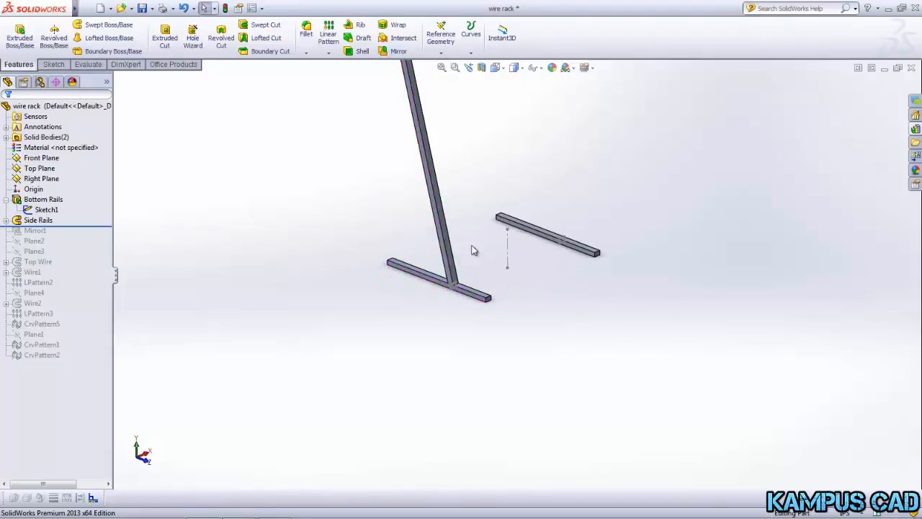
scroll(473, 251, down, 2)
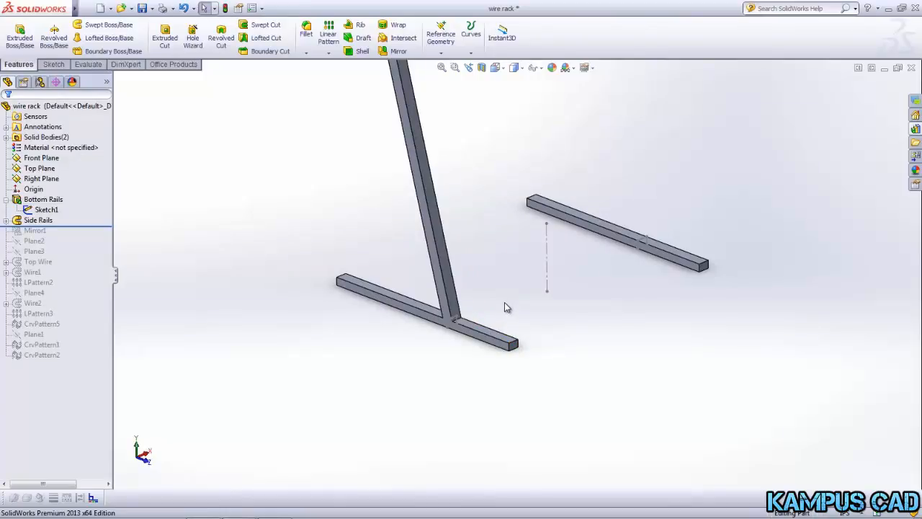
- Open Sketch2 of the Side Rails feature, examine its dimensions and relations face-on, and leave it discarding any changes
scroll(506, 304, down, 1)
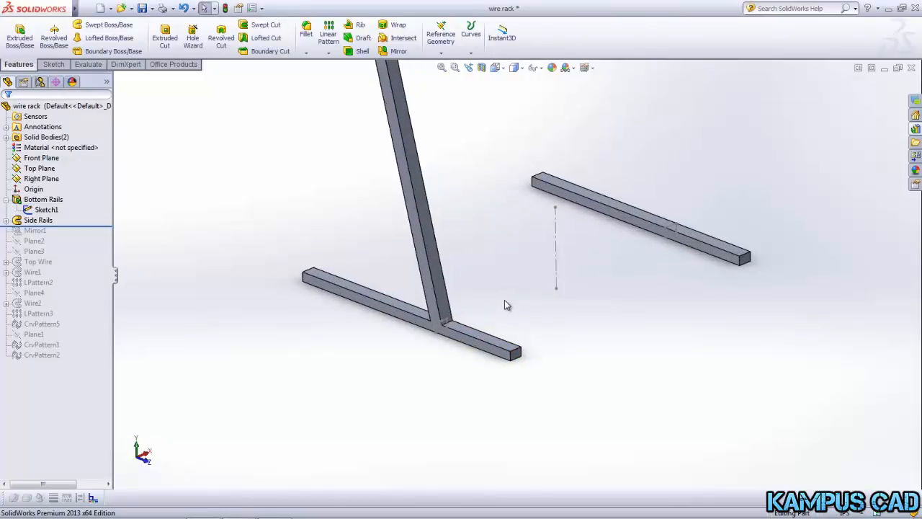
click(6, 220)
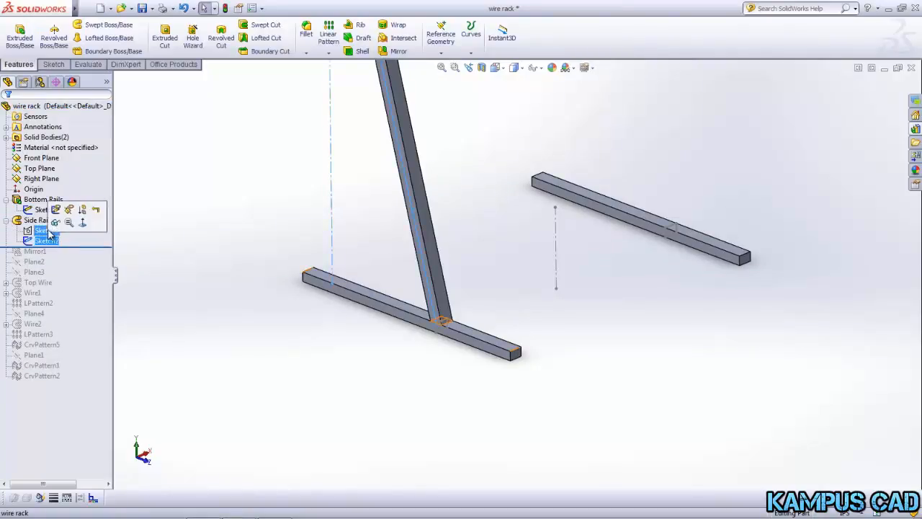
ctrl+click(46, 230)
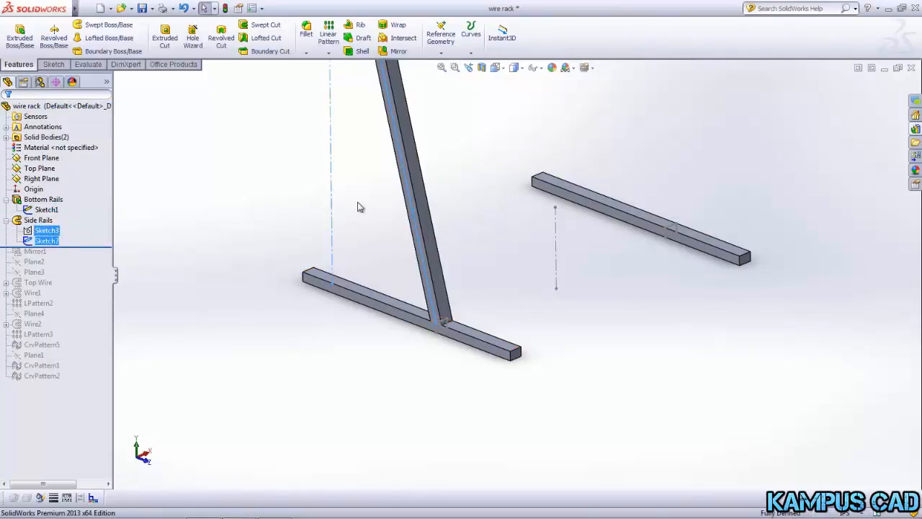
scroll(388, 221, up, 2)
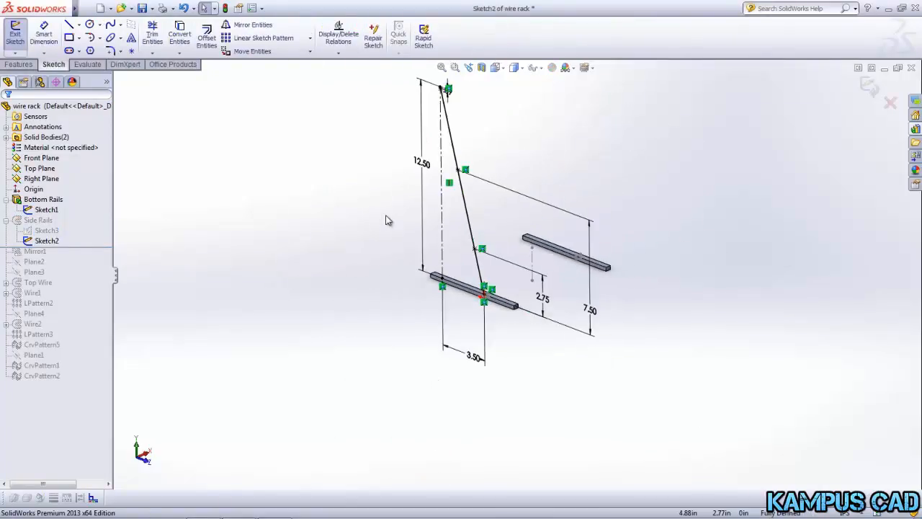
click(496, 67)
click(554, 129)
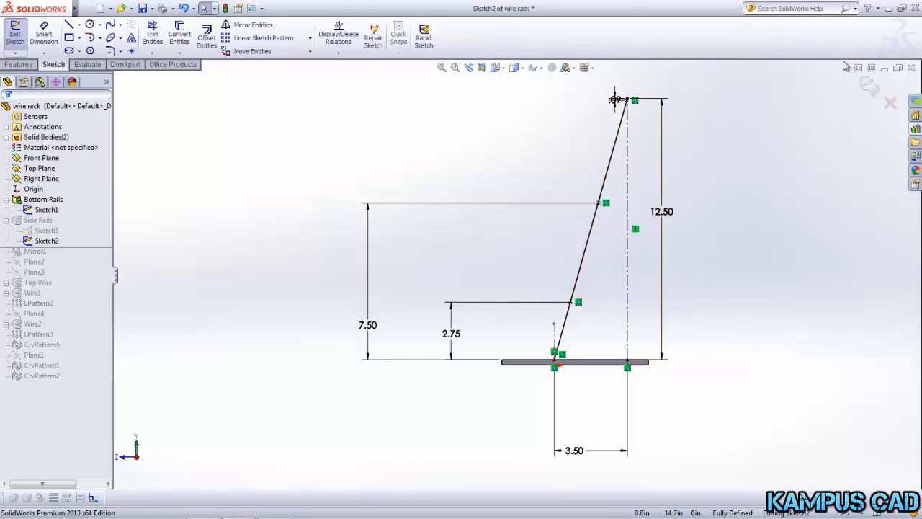
click(891, 104)
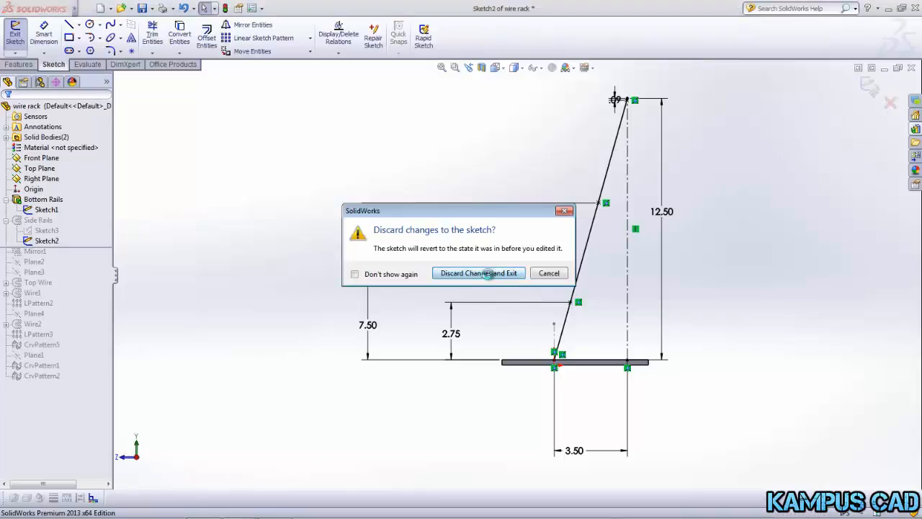
click(488, 273)
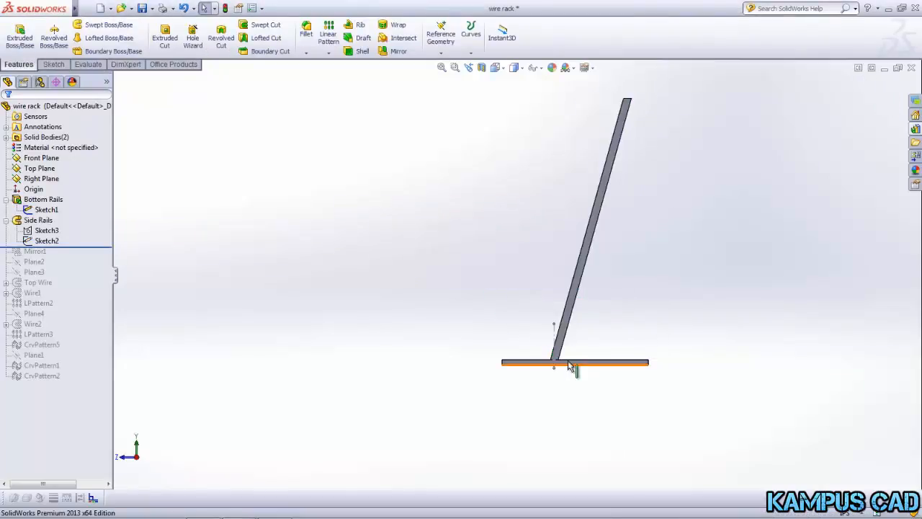
- Open Sketch3 of the Side Rails feature, examine its profile rectangle and relations up close, and leave it discarding any changes
middle_drag(582, 323, 727, 377)
scroll(554, 367, down, 5)
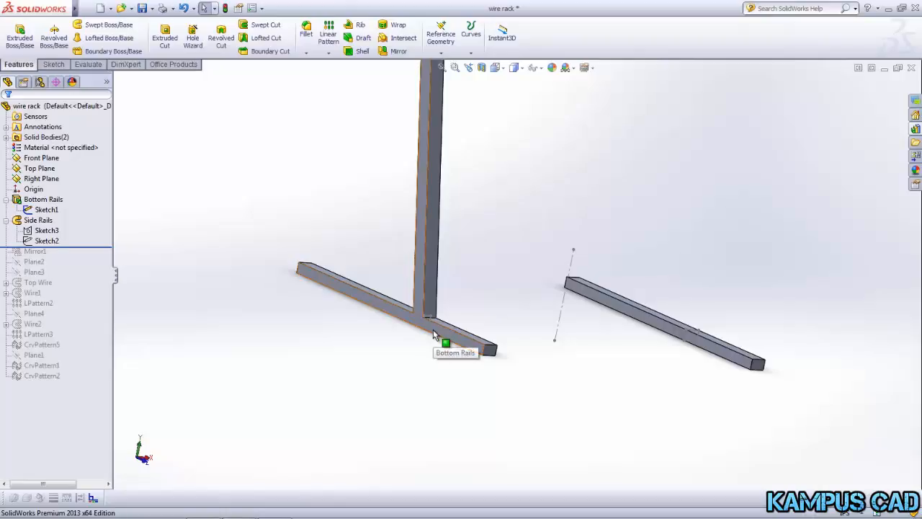
key(ctrl+1)
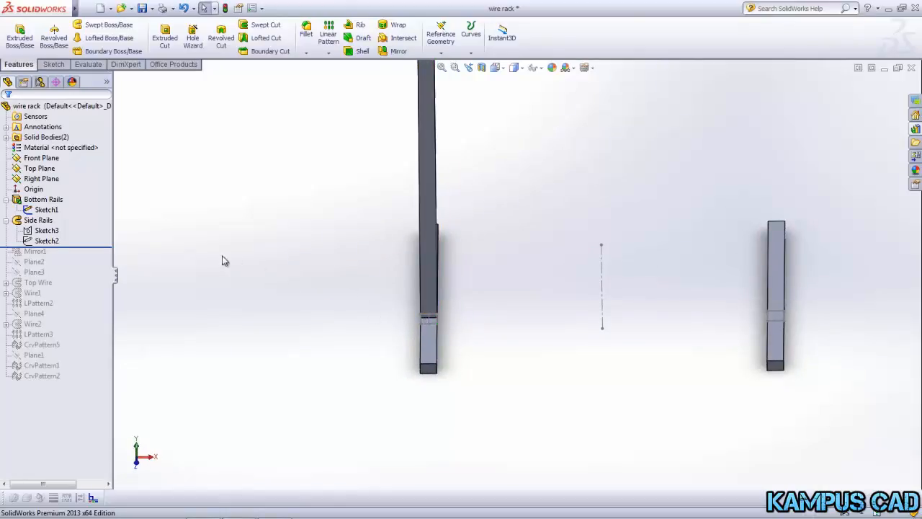
click(47, 232)
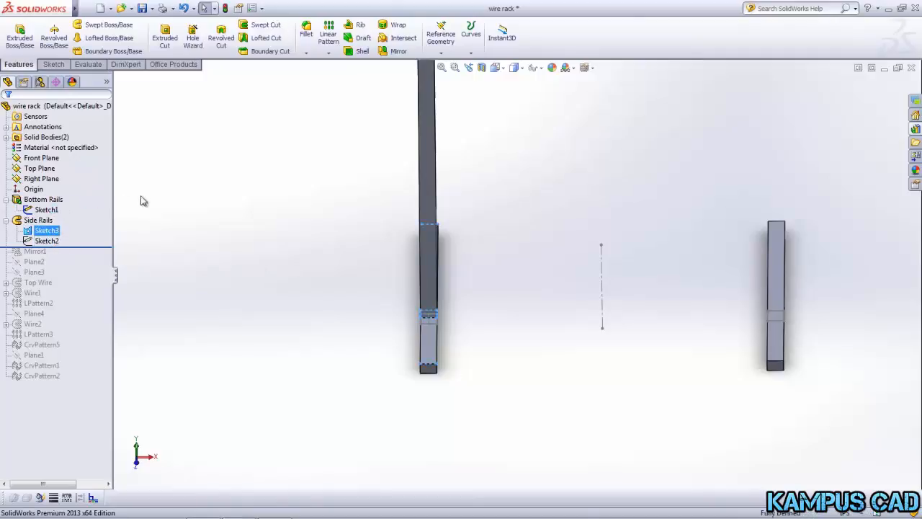
click(497, 70)
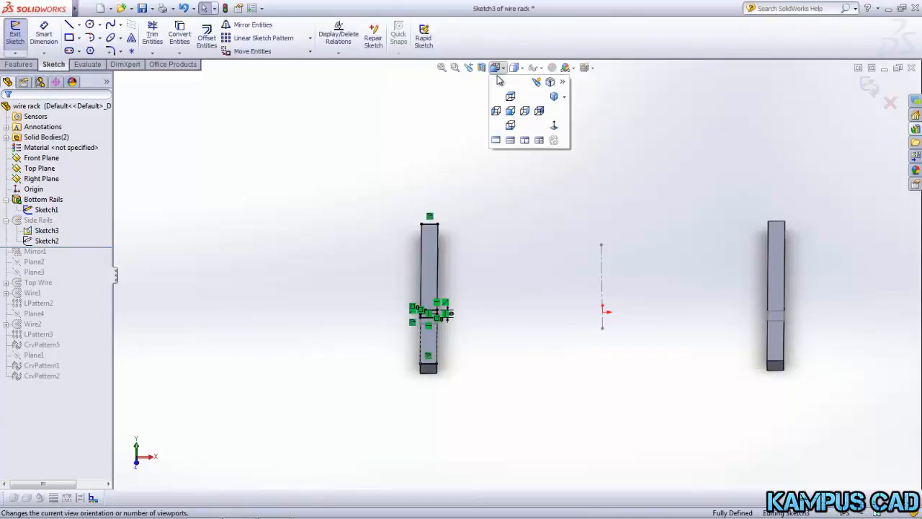
click(555, 126)
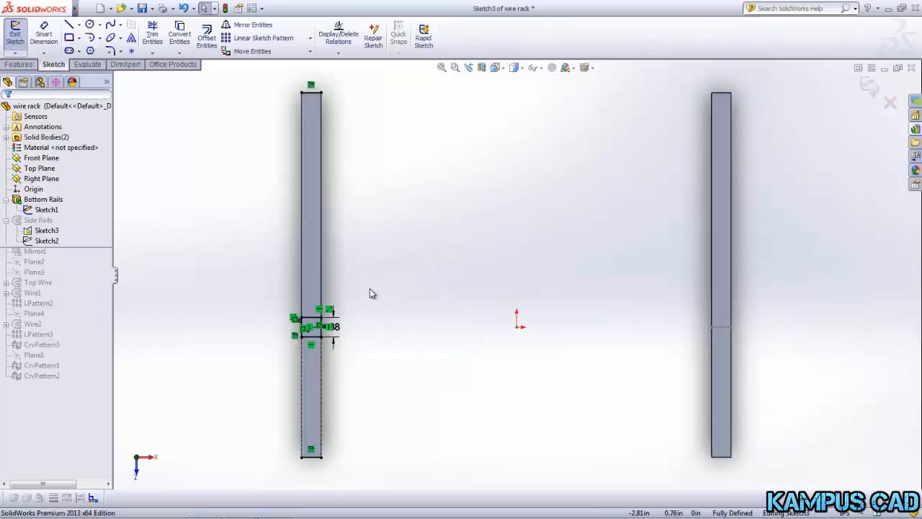
scroll(342, 320, down, 5)
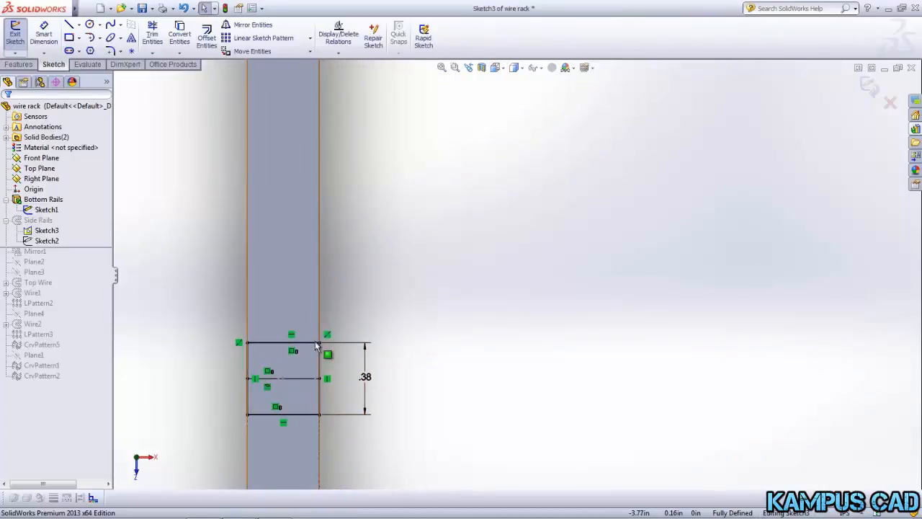
mouse_move(308, 385)
middle_down()
mouse_move(308, 328)
mouse_move(299, 354)
middle_up()
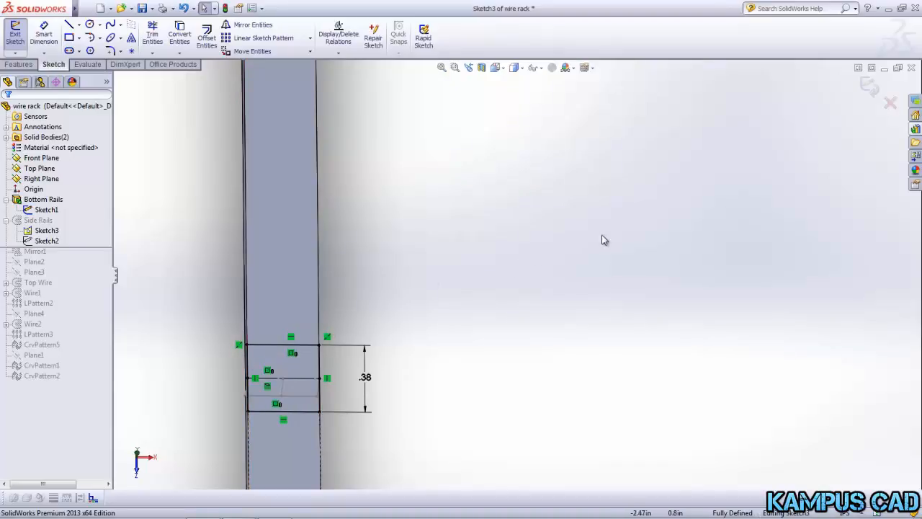
click(891, 103)
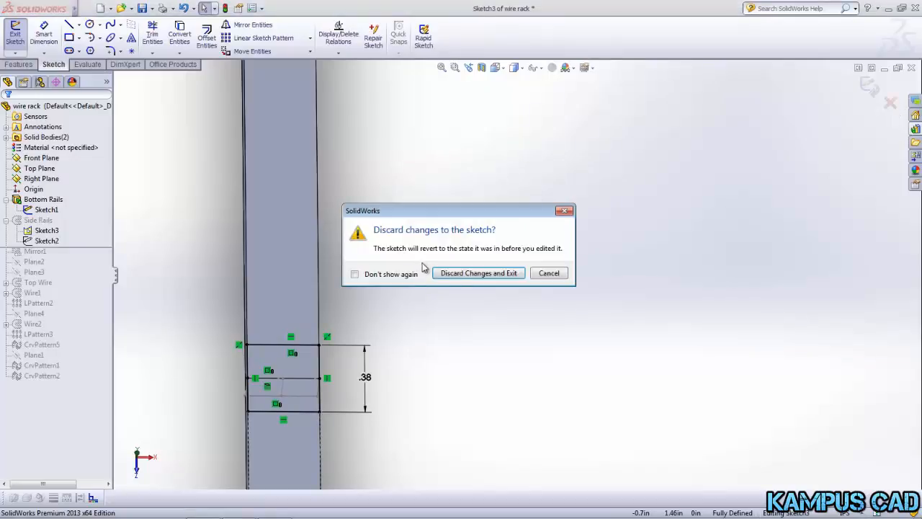
click(443, 276)
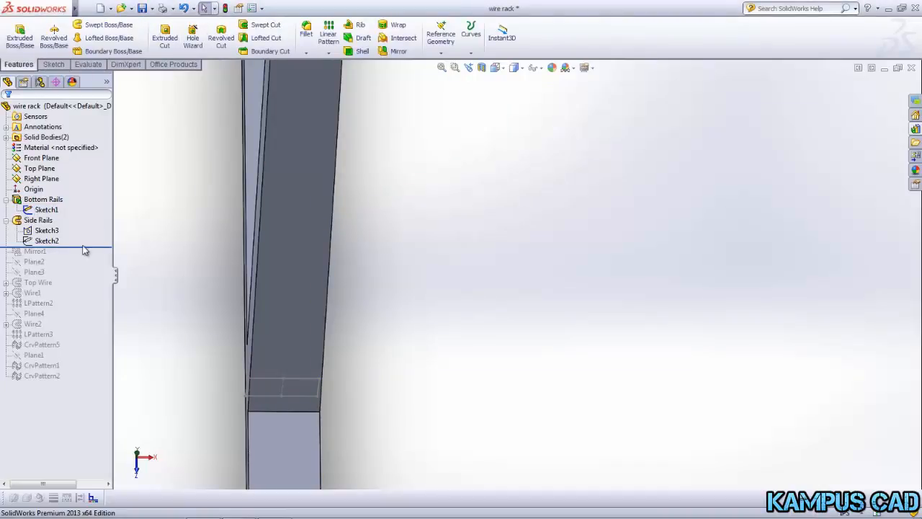
- Roll the model forward to include the Mirror1 feature
mouse_move(88, 246)
mouse_down()
mouse_move(58, 262)
mouse_move(85, 257)
mouse_up()
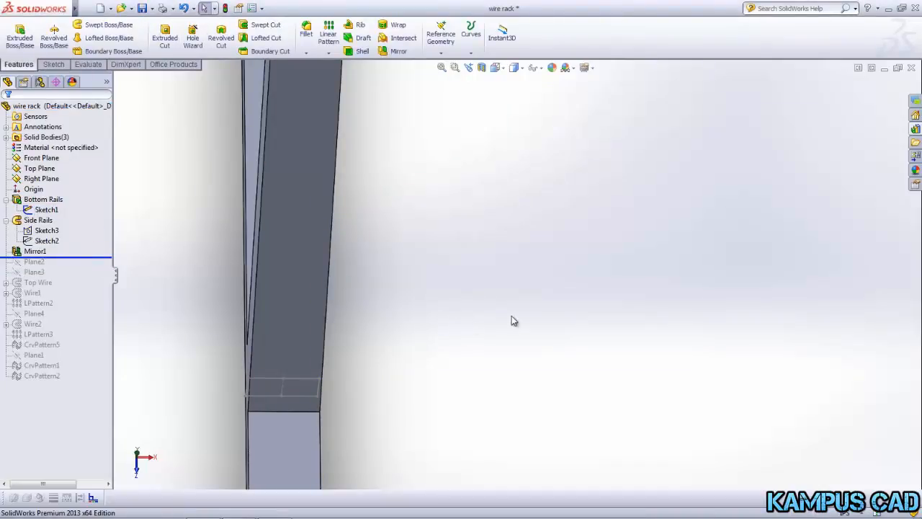
scroll(516, 314, up, 5)
scroll(525, 308, up, 3)
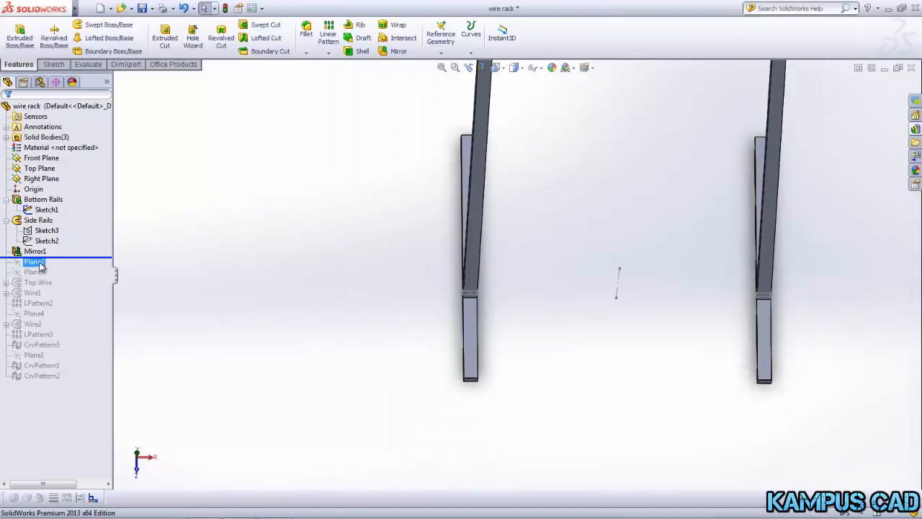
- Examine the mirror plane and bodies to mirror in the Mirror1 definition, and close it without changes
right_click(37, 254)
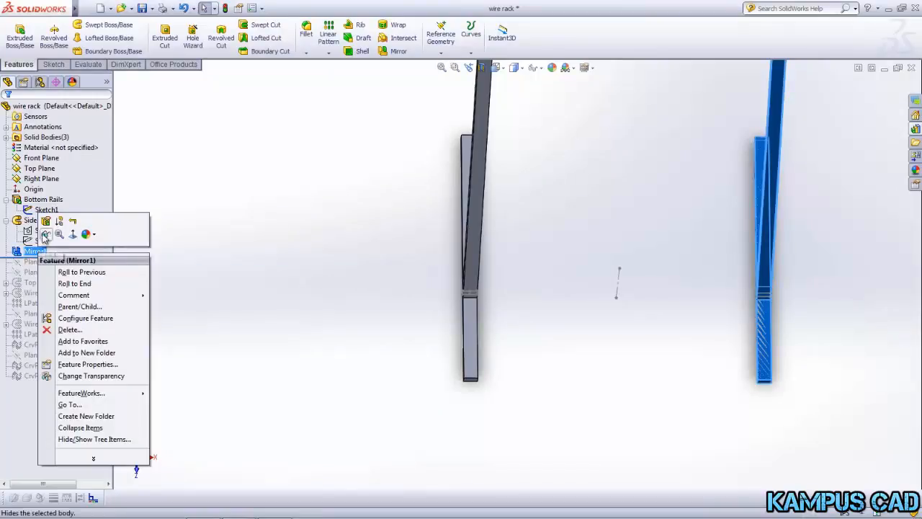
click(46, 232)
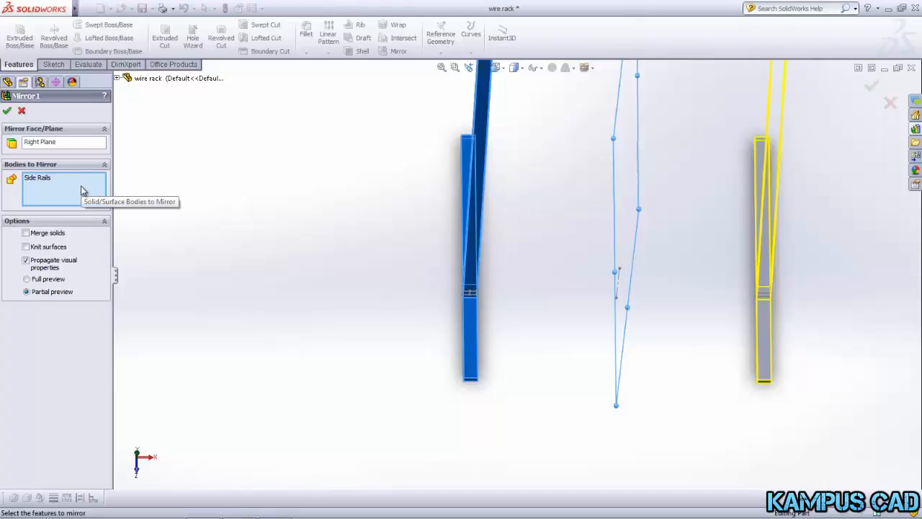
click(21, 112)
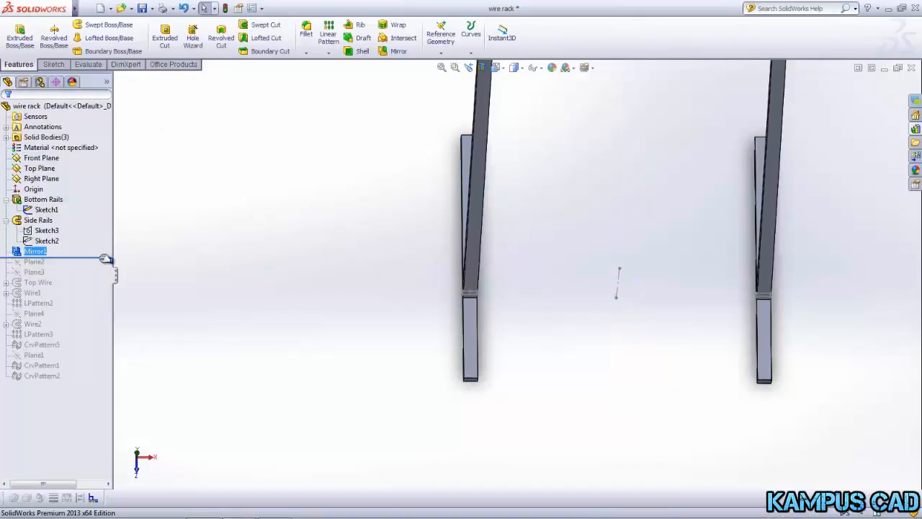
- Roll the model forward to include Plane2 and Plane3, and turn on the display of planes
drag(93, 257, 85, 275)
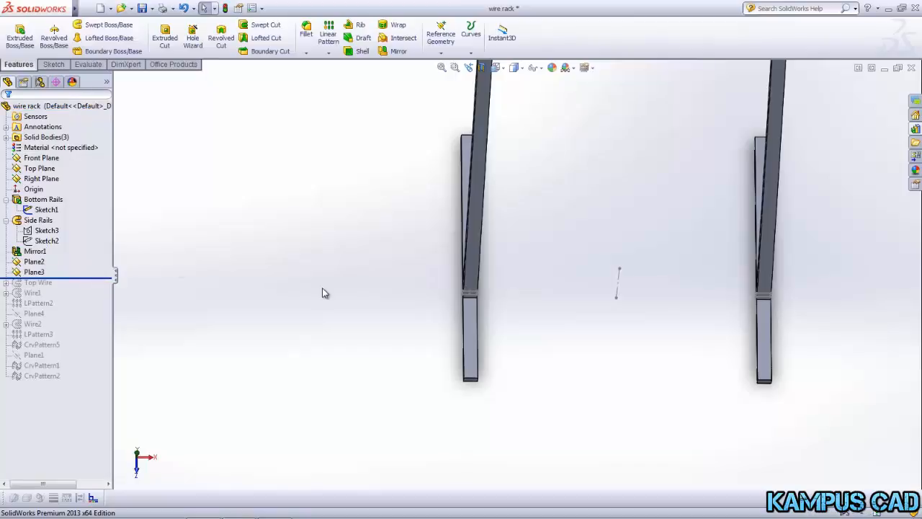
middle_drag(323, 292, 354, 295)
mouse_move(75, 11)
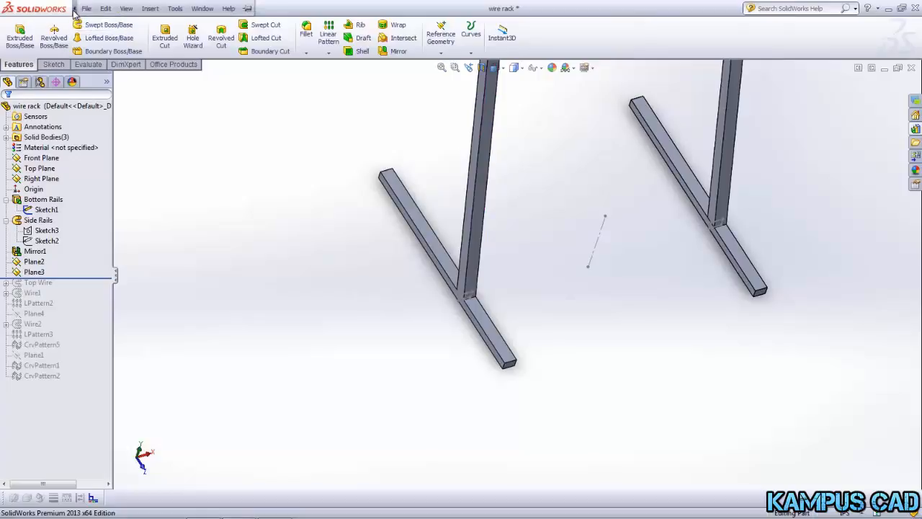
click(127, 8)
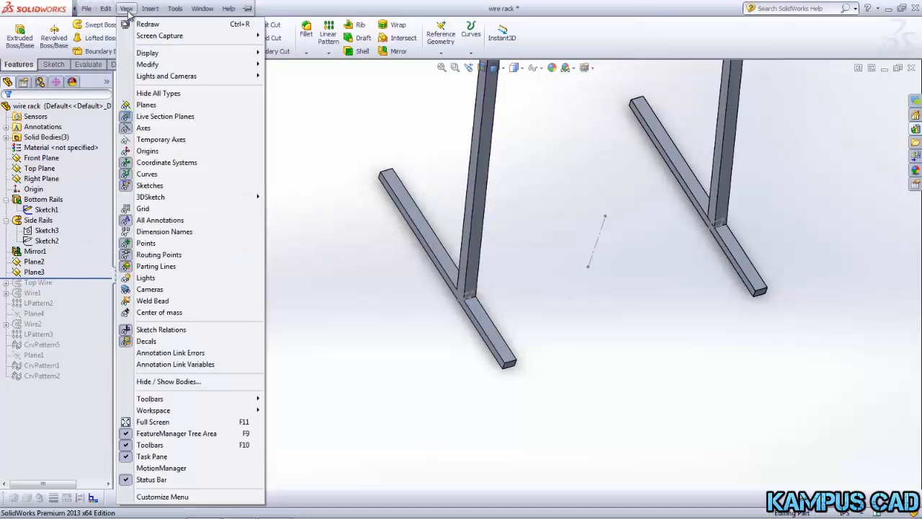
click(174, 106)
middle_drag(248, 184, 255, 140)
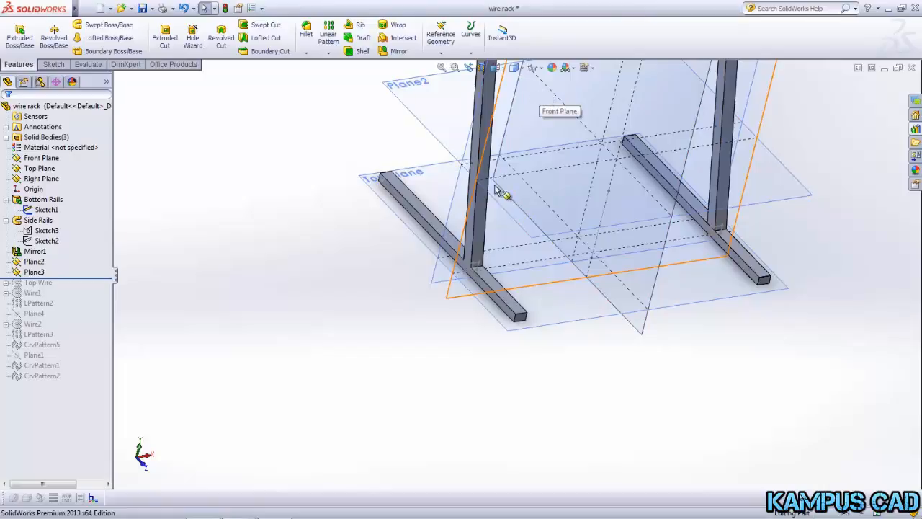
middle_drag(488, 229, 540, 209)
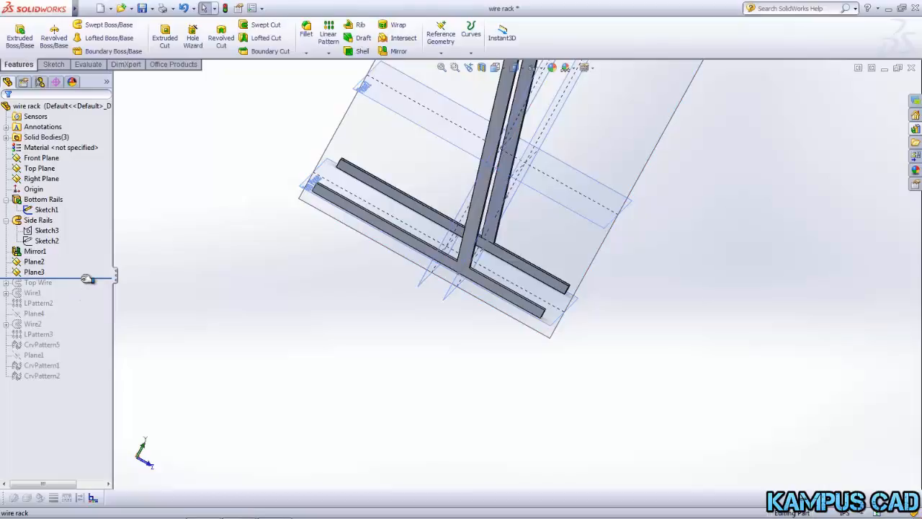
- Roll the model forward to include the Top Wire feature and highlight Plane2 in the fitted model
drag(86, 279, 81, 286)
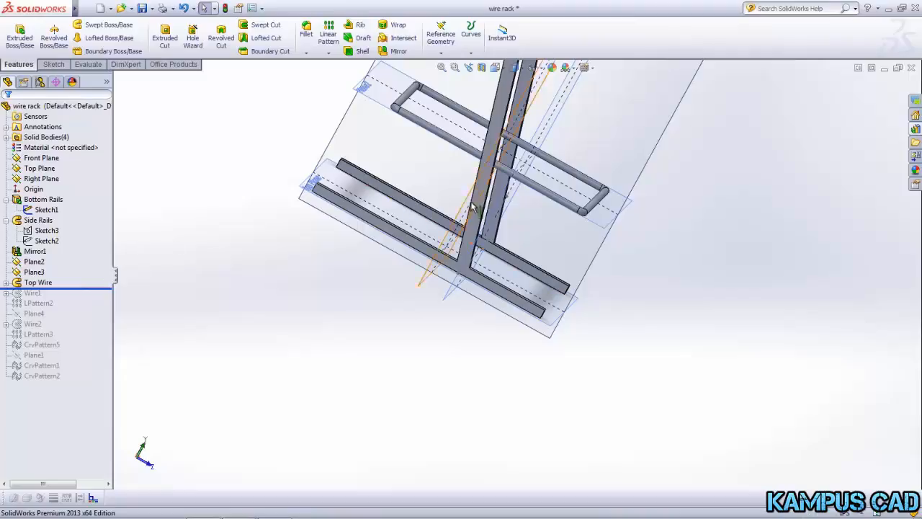
click(43, 264)
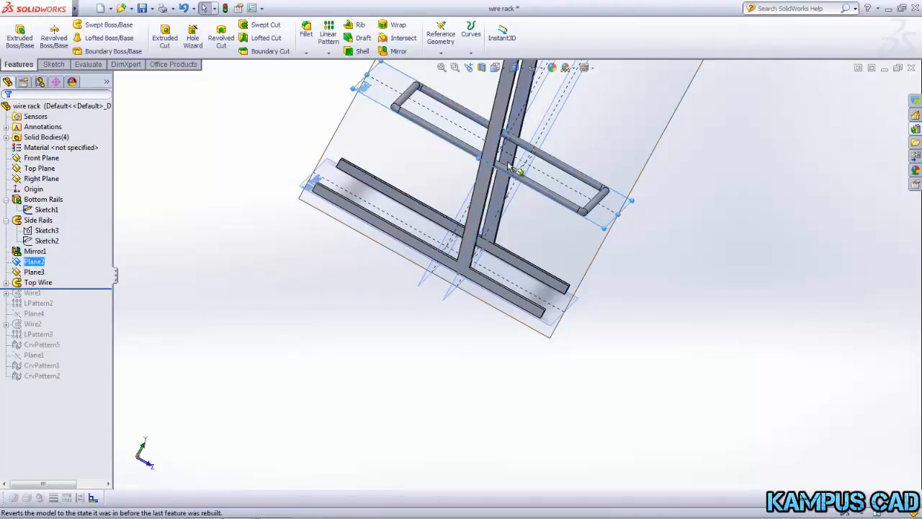
scroll(614, 157, down, 3)
middle_drag(418, 252, 377, 278)
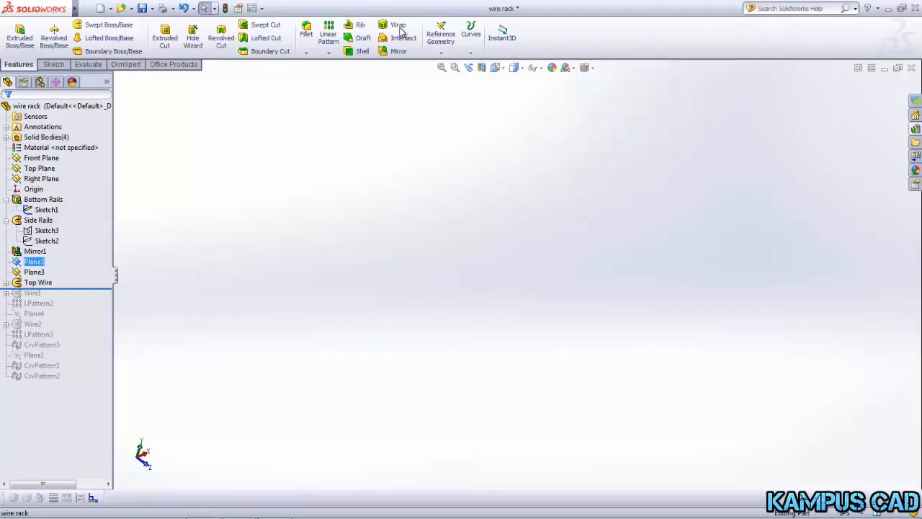
click(441, 68)
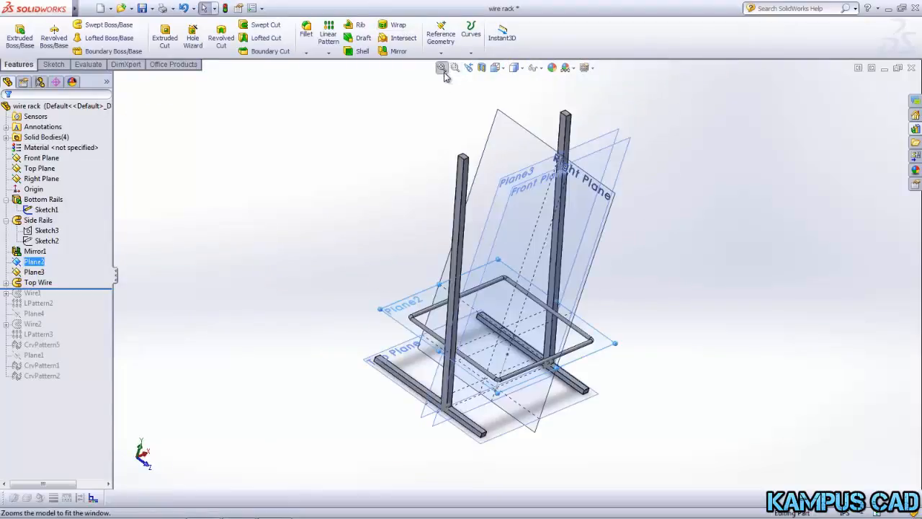
scroll(506, 375, down, 3)
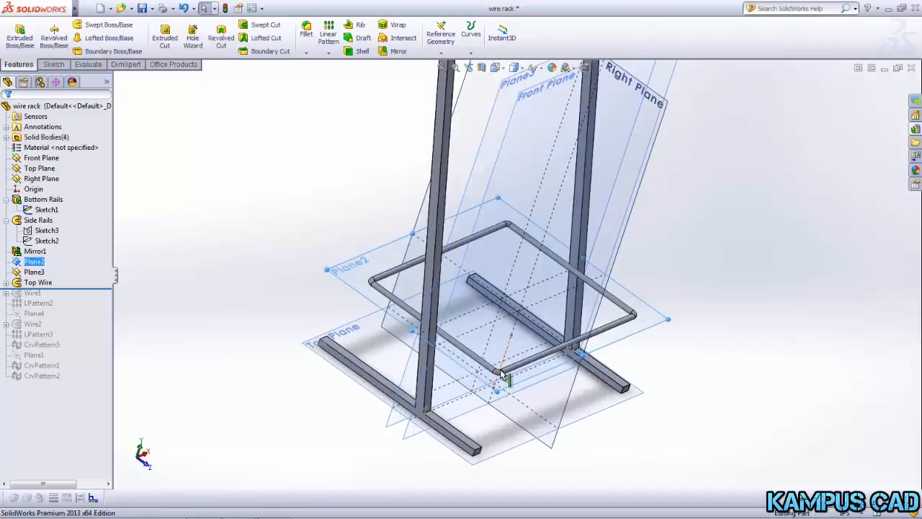
- Show Sketch3 and Sketch2 of the Side Rails feature in the model
ctrl+click(43, 209)
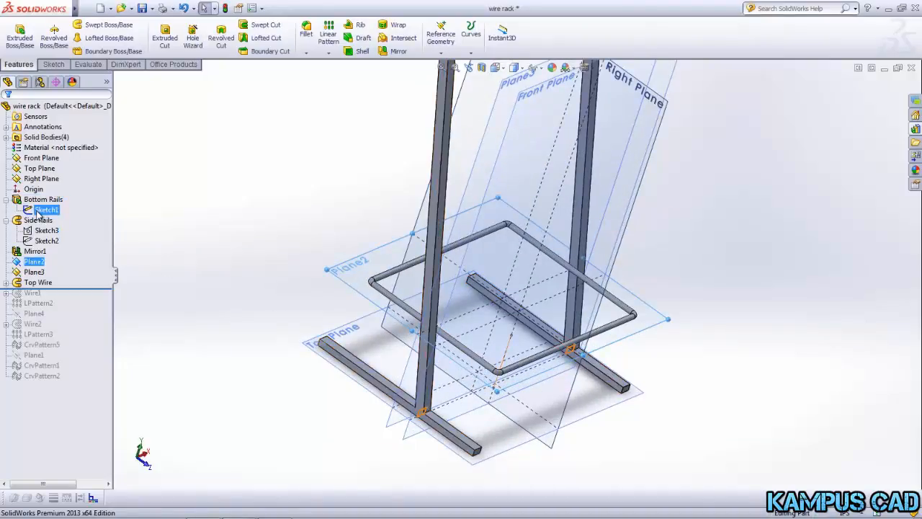
ctrl+click(43, 210)
ctrl+click(47, 231)
shift+click(56, 240)
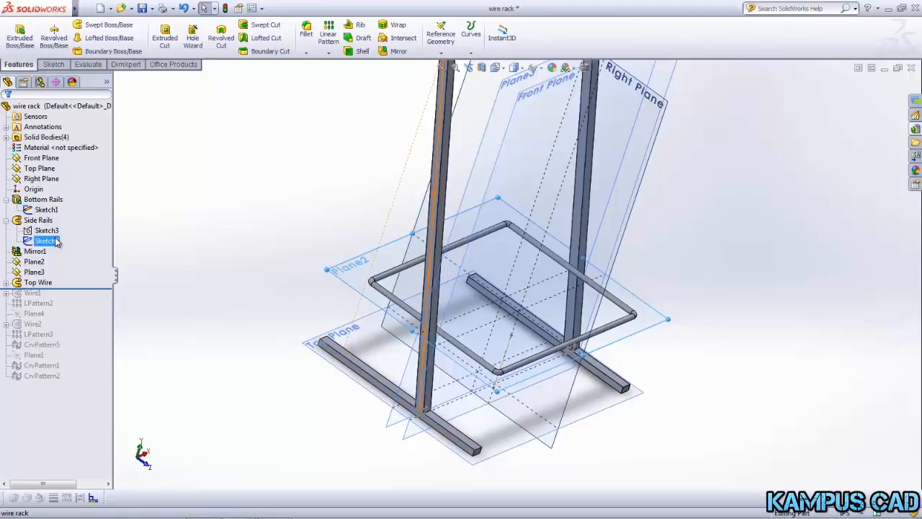
click(63, 219)
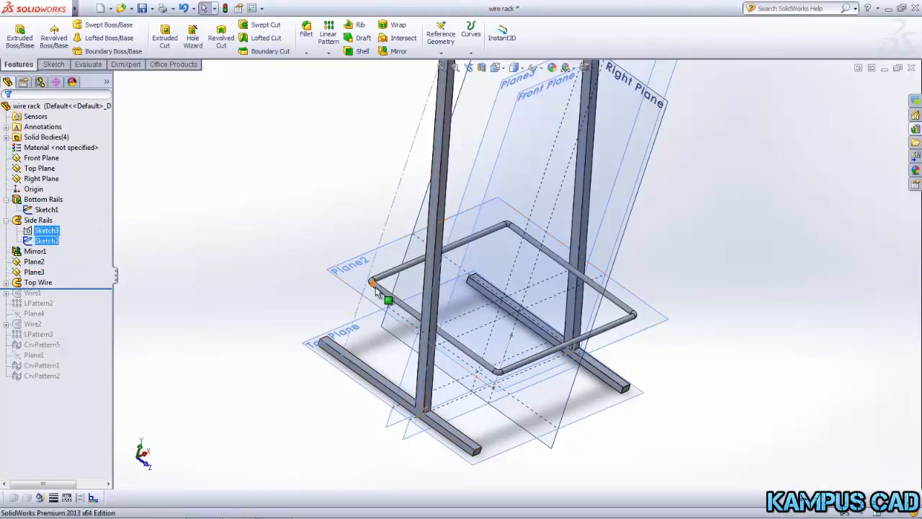
scroll(382, 302, down, 2)
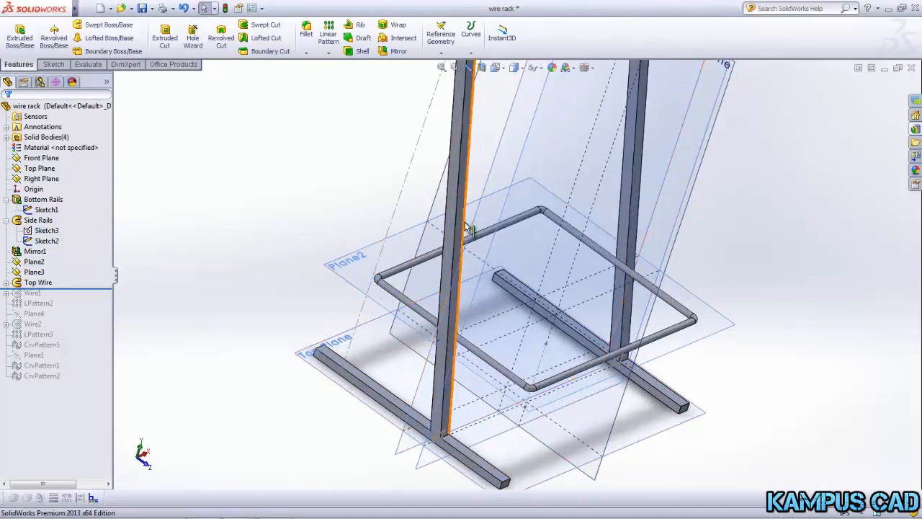
- Expand the Top Wire feature and highlight its Sketch6 and Sketch4 in the model
middle_drag(465, 229, 484, 233)
scroll(432, 359, down, 4)
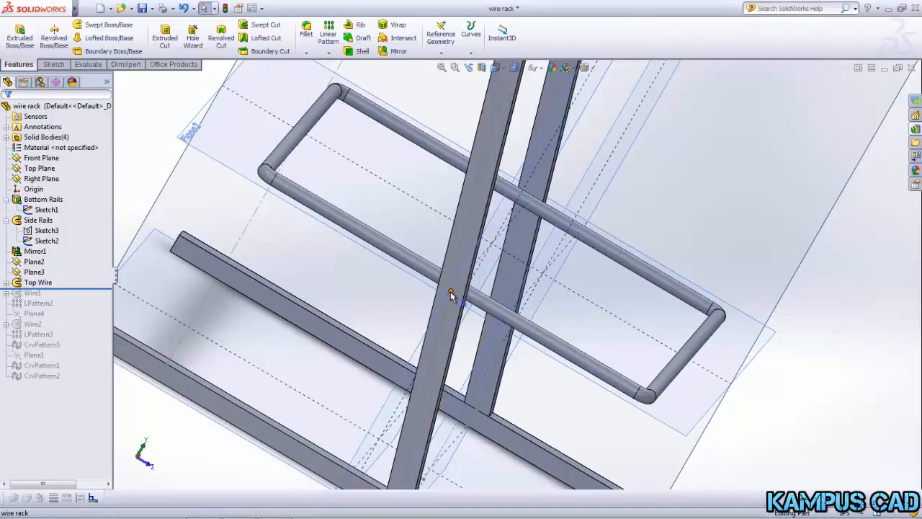
scroll(427, 311, up, 3)
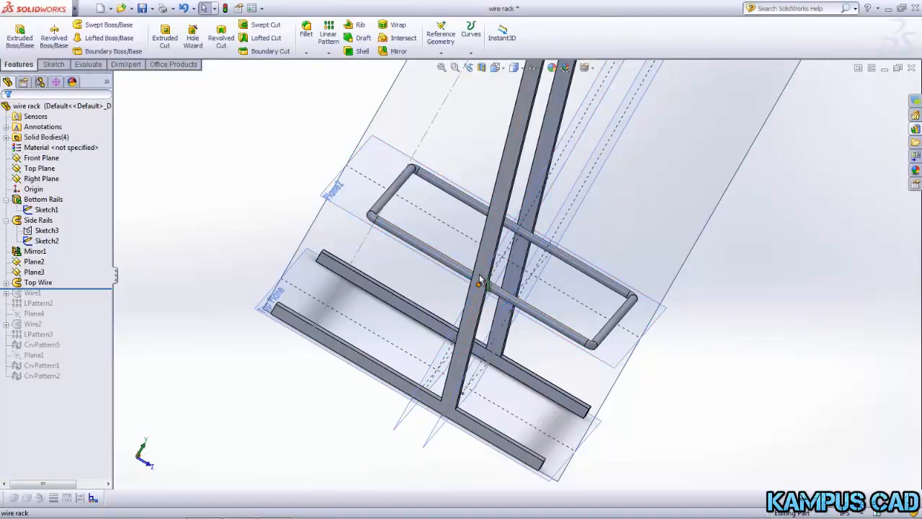
click(5, 283)
click(31, 284)
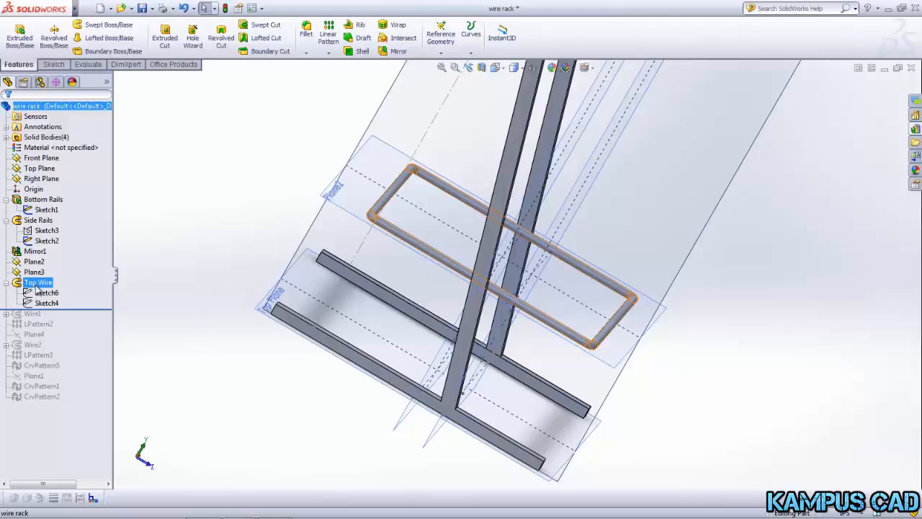
click(41, 294)
click(43, 304)
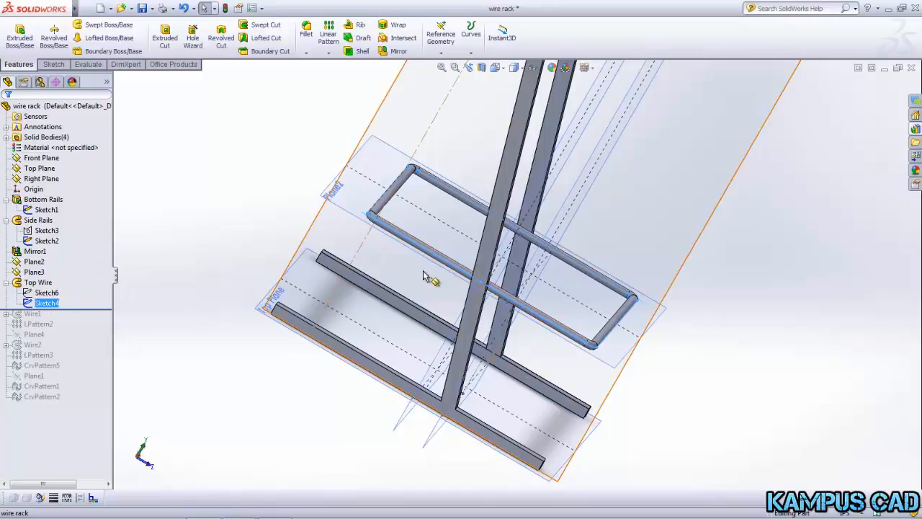
- Open Sketch4 of the Top Wire for editing, examine the wire path face-on, and exit discarding any changes
right_click(52, 305)
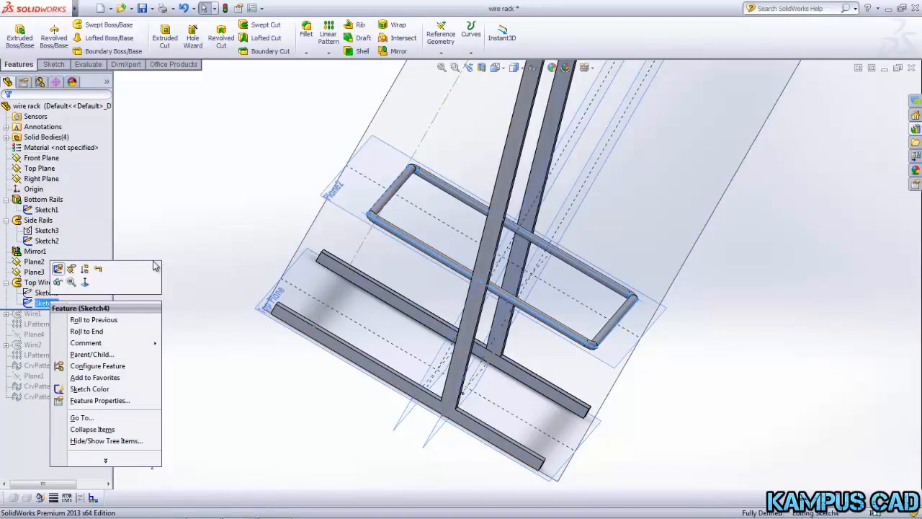
click(57, 268)
click(496, 67)
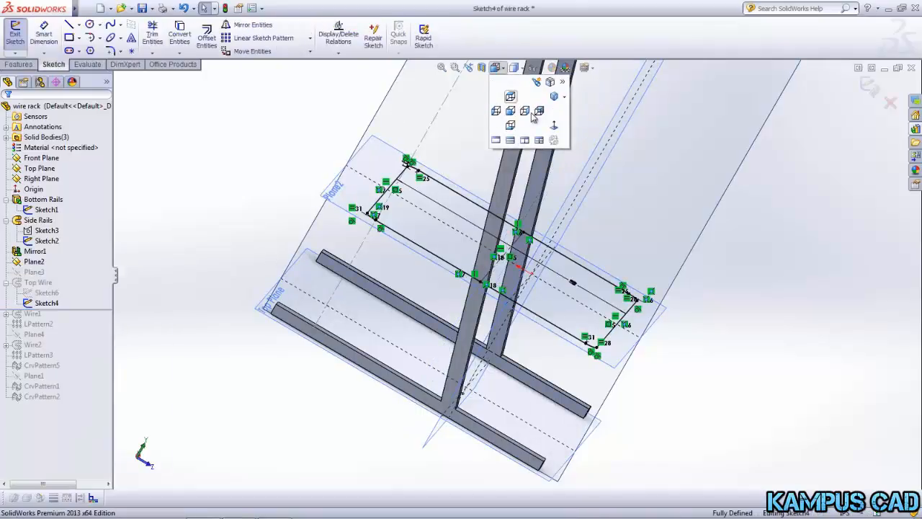
click(554, 125)
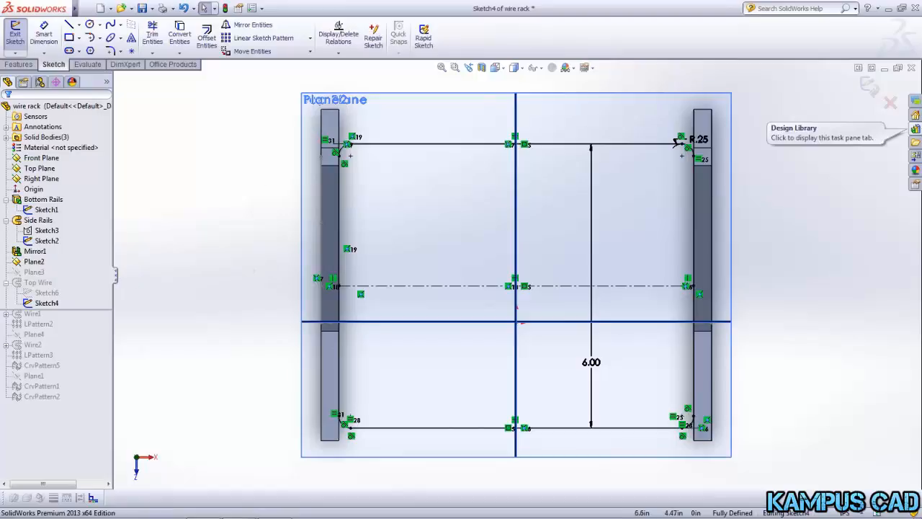
click(890, 104)
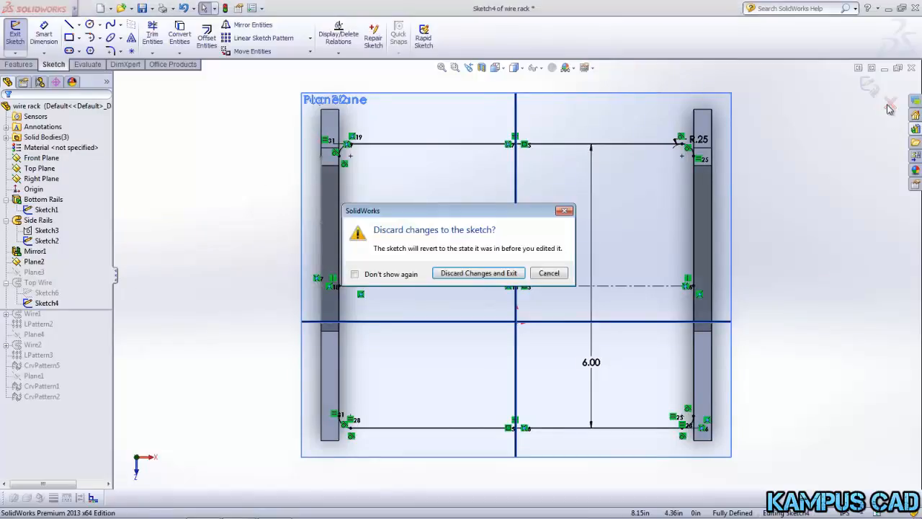
click(520, 276)
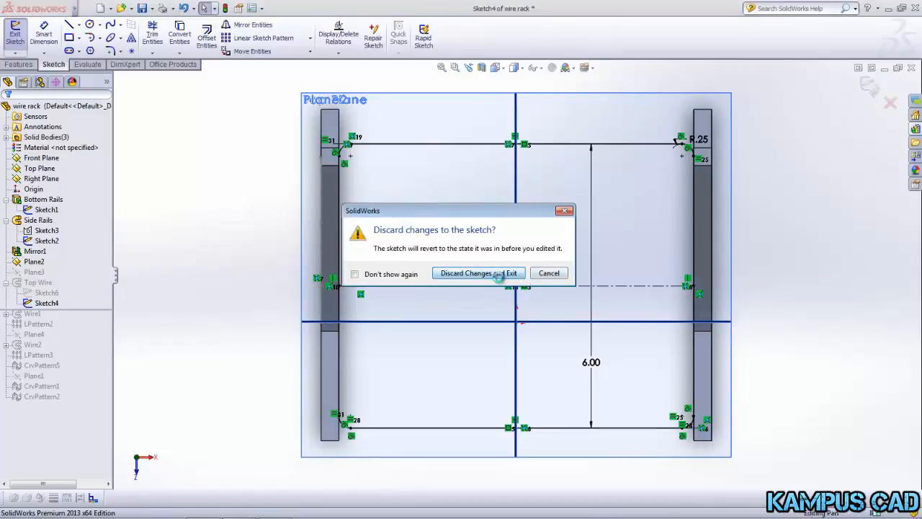
- Open Sketch6 of the Top Wire, examine its circular profile beside the side rail face-on, and exit discarding any changes
click(39, 294)
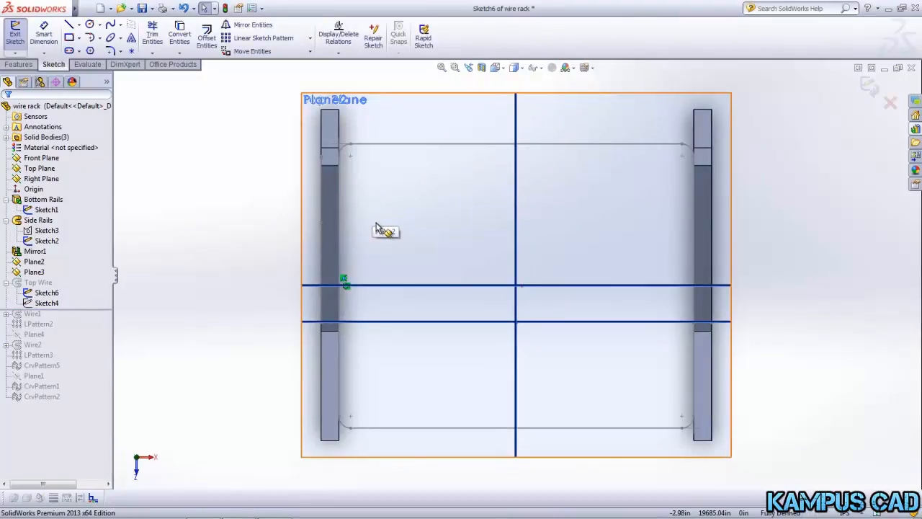
click(495, 72)
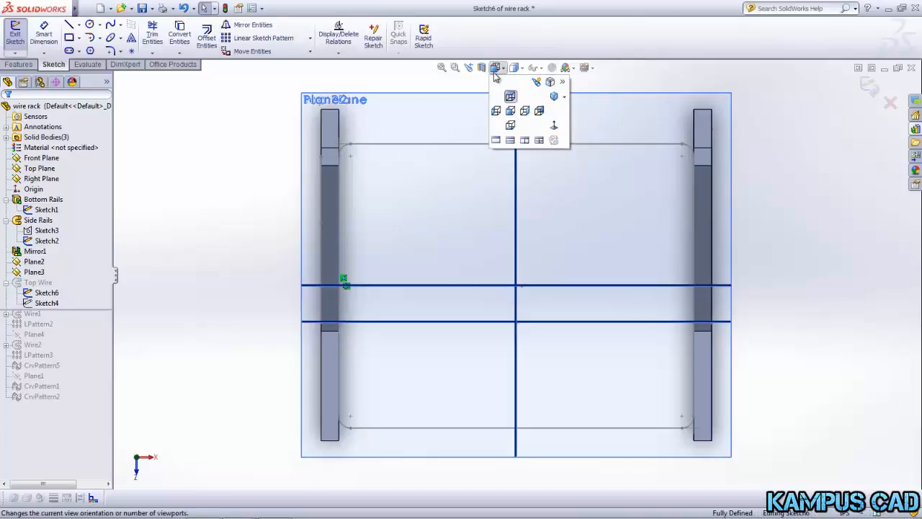
click(555, 128)
scroll(436, 371, down, 5)
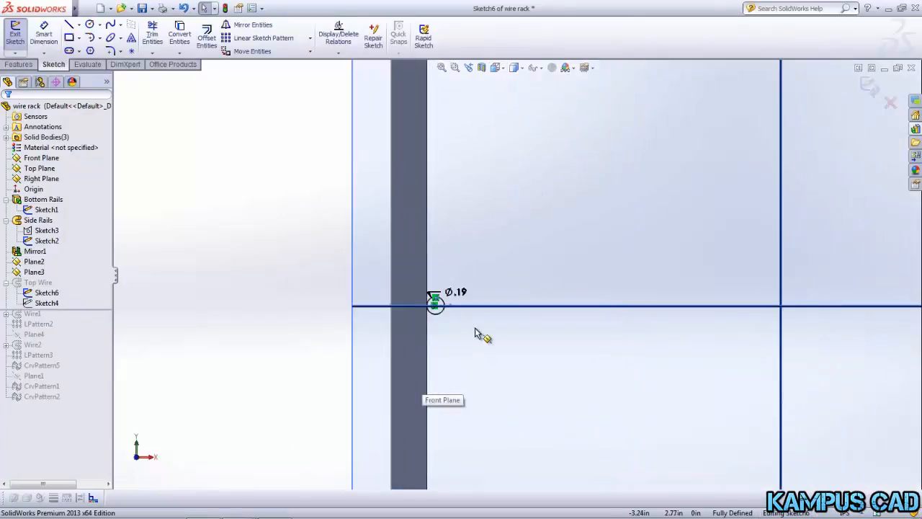
scroll(476, 332, down, 6)
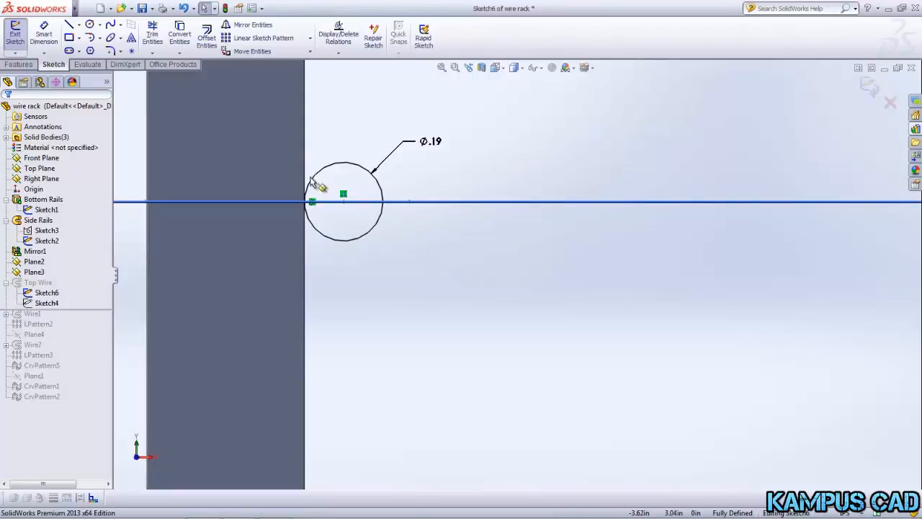
mouse_move(314, 206)
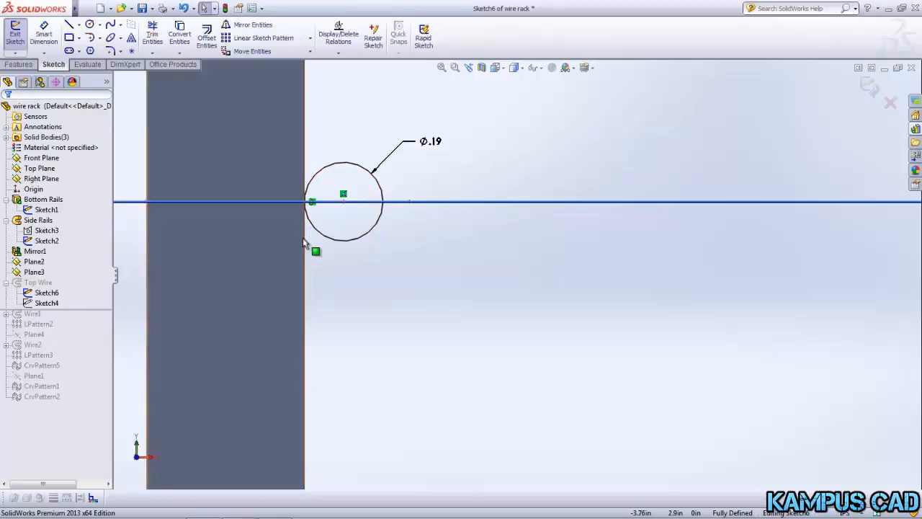
click(891, 104)
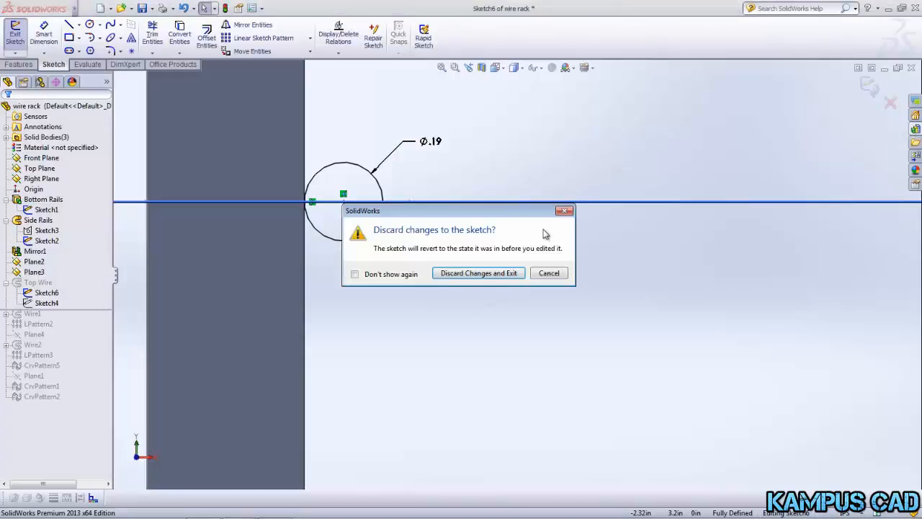
click(500, 276)
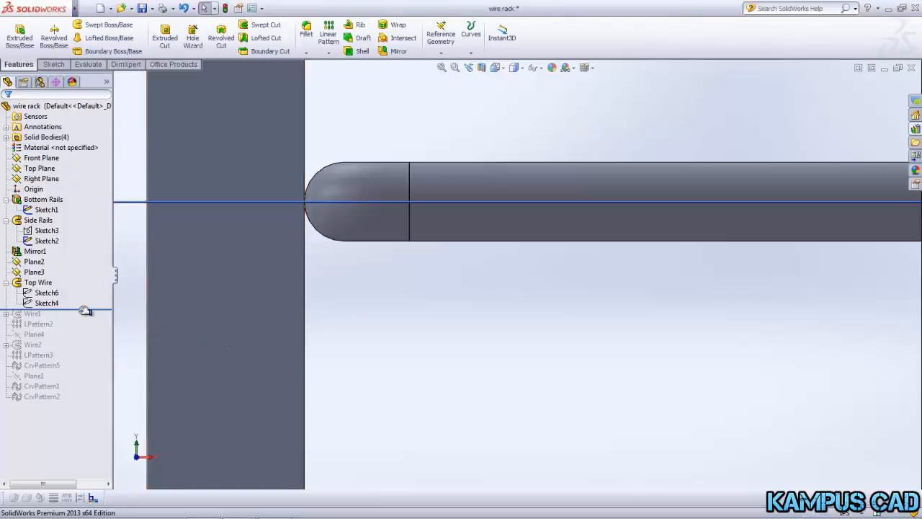
- Roll the model forward to include the Wire1 feature and show it in an angled view
drag(85, 310, 85, 318)
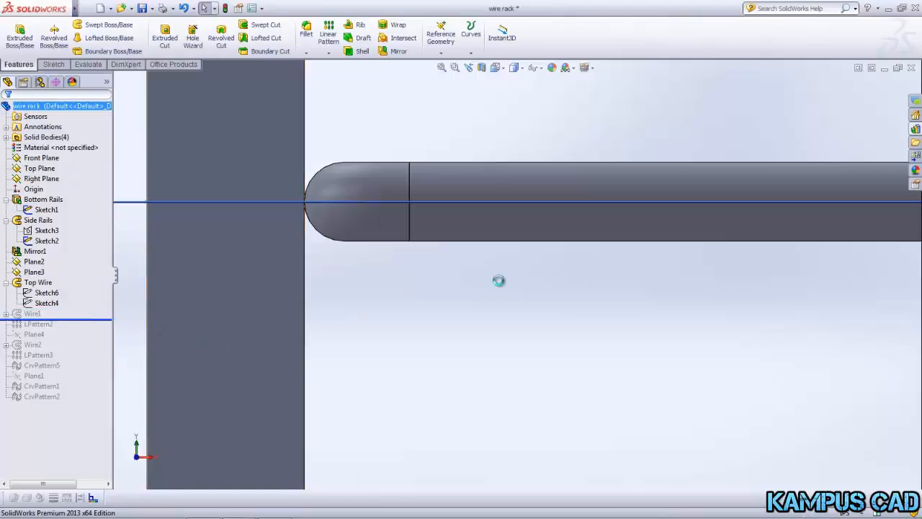
scroll(516, 285, up, 5)
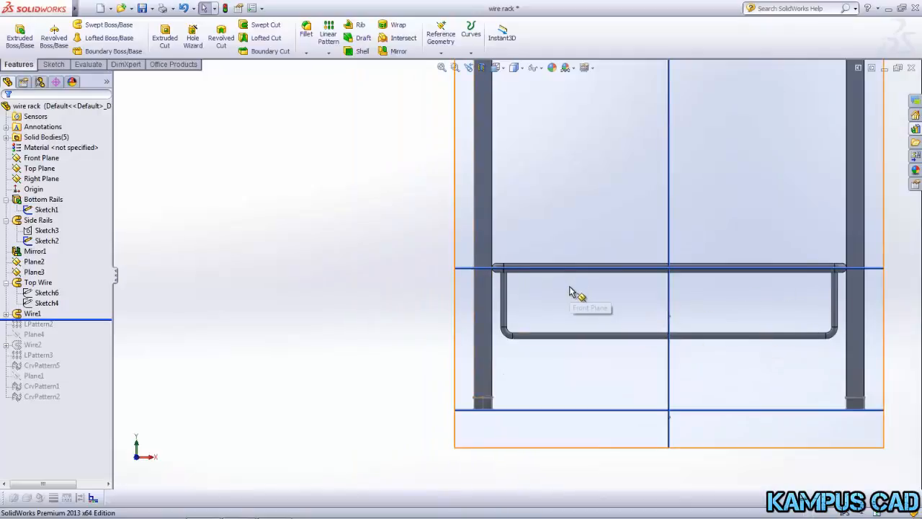
middle_drag(579, 292, 577, 321)
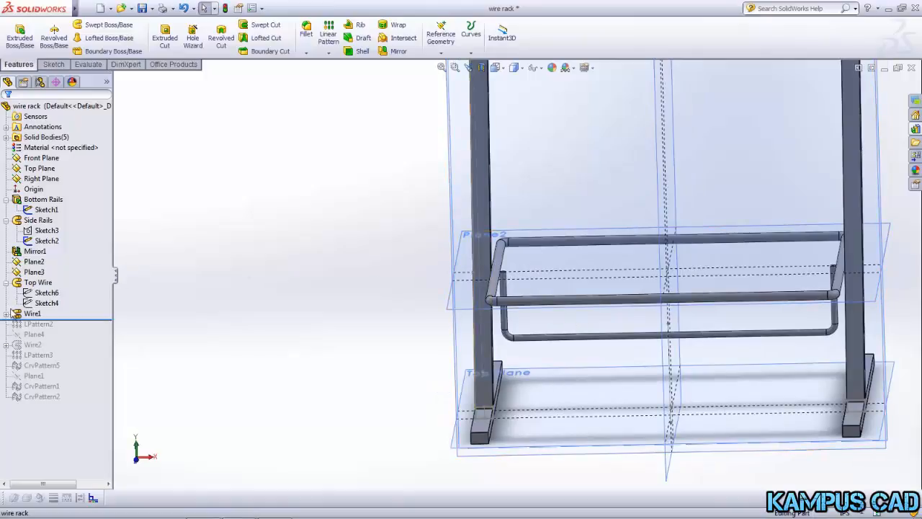
- Expand the Wire1 feature and highlight its Sketch7 path and Sketch8 profile, examining the wire's upper end at the side rail
click(5, 315)
click(29, 325)
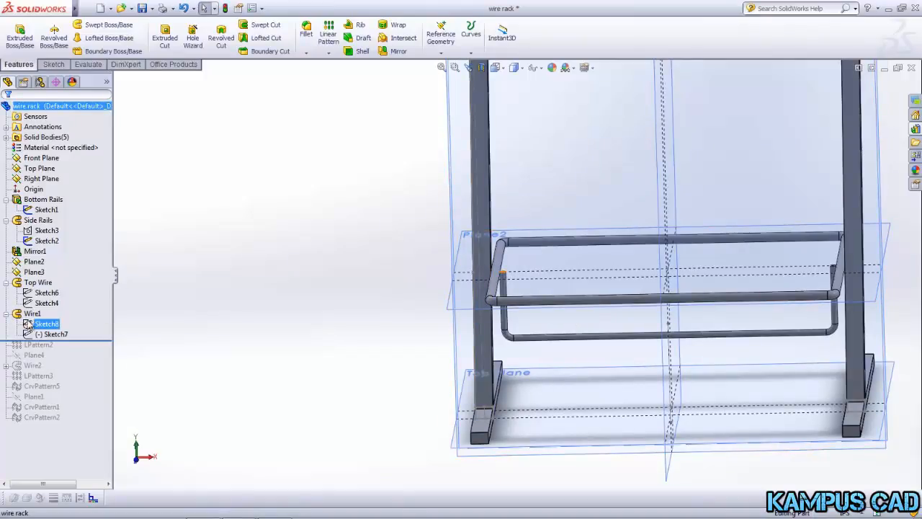
click(47, 334)
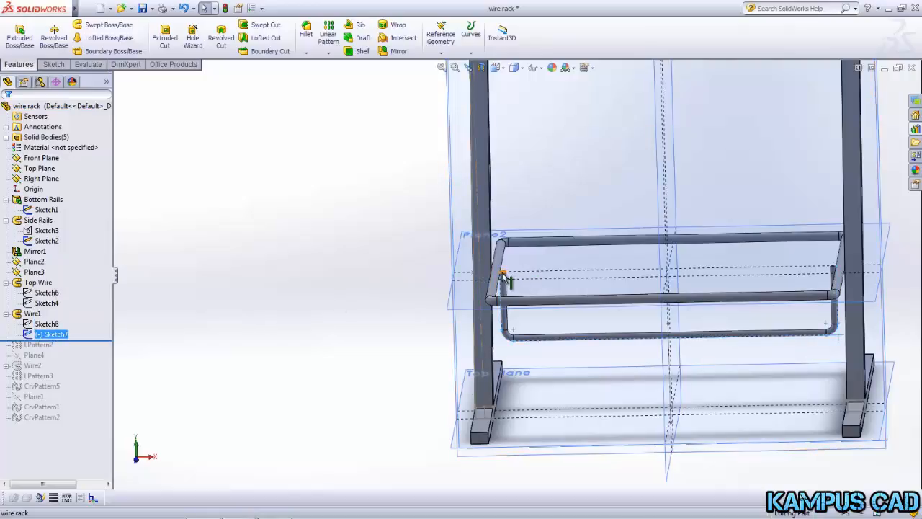
scroll(520, 277, down, 4)
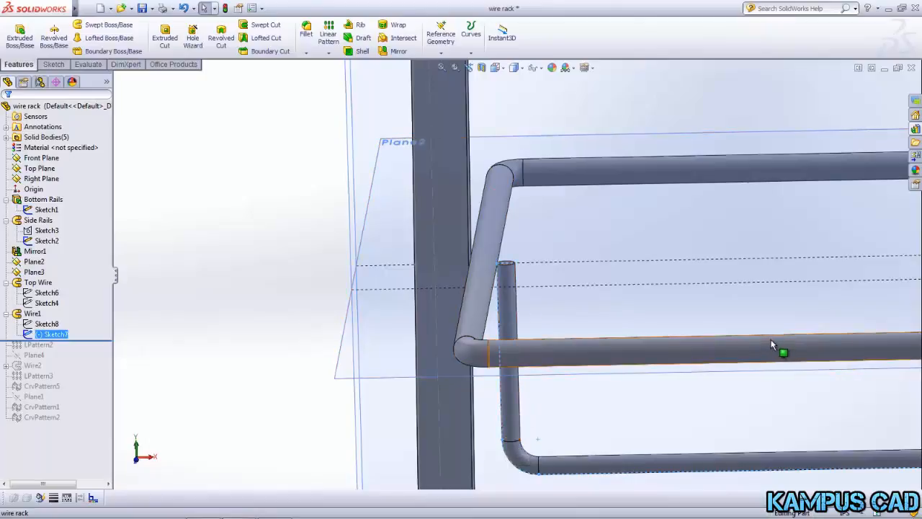
scroll(774, 348, up, 5)
scroll(719, 297, down, 2)
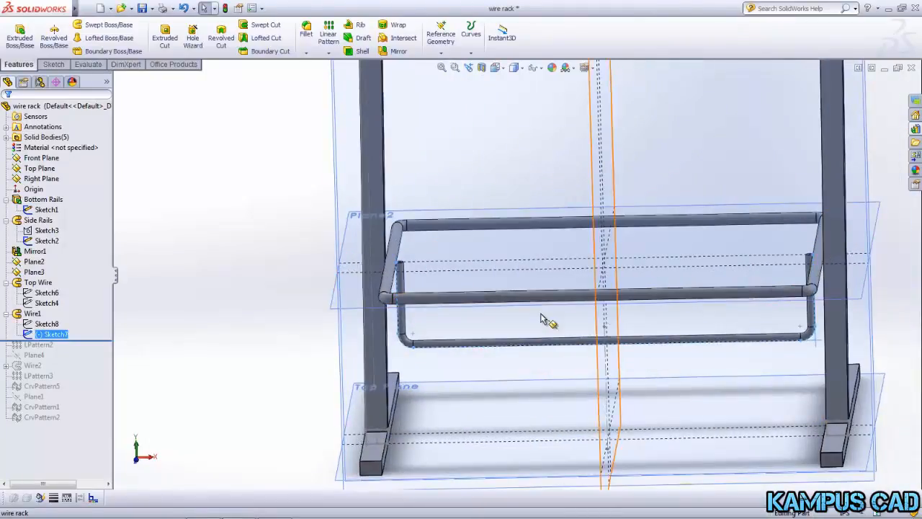
scroll(408, 253, down, 3)
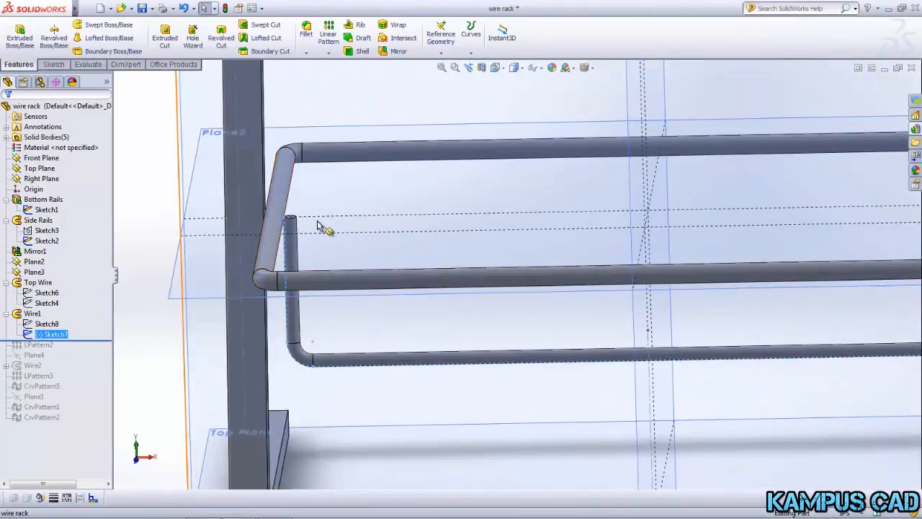
click(48, 324)
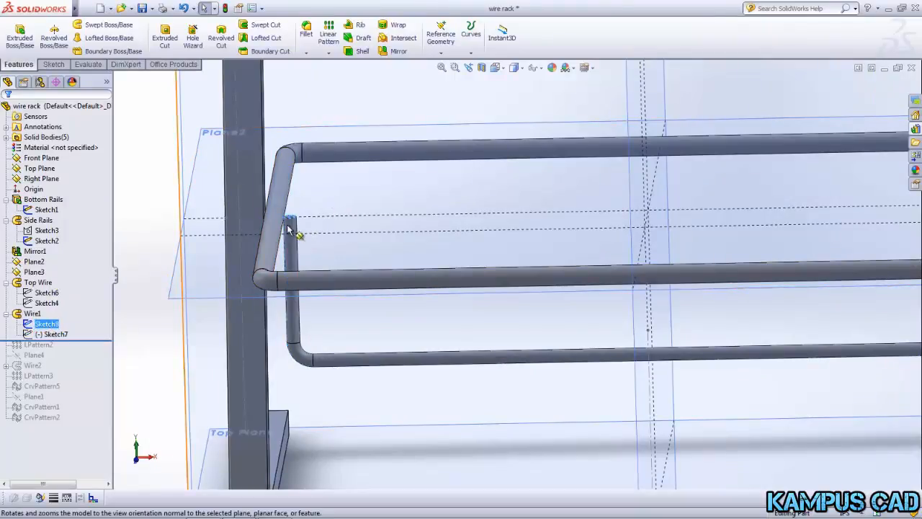
middle_drag(289, 236, 286, 277)
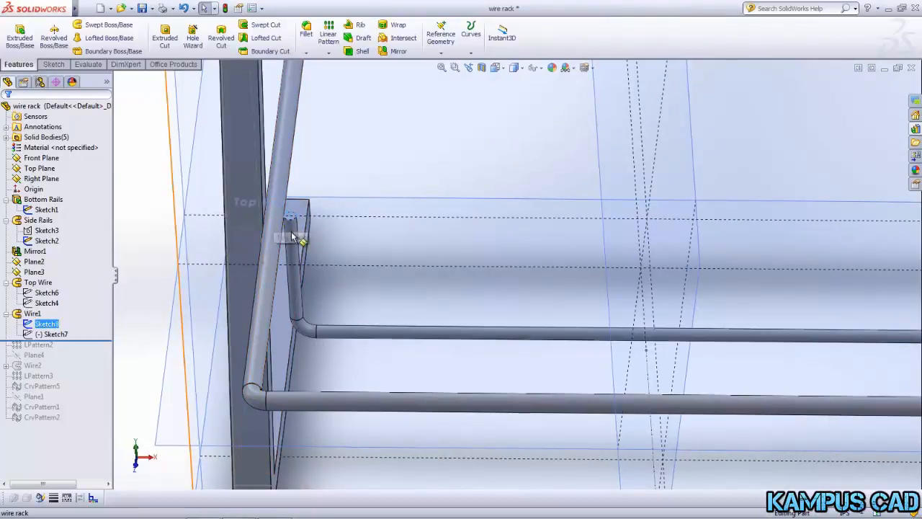
scroll(201, 262, up, 1)
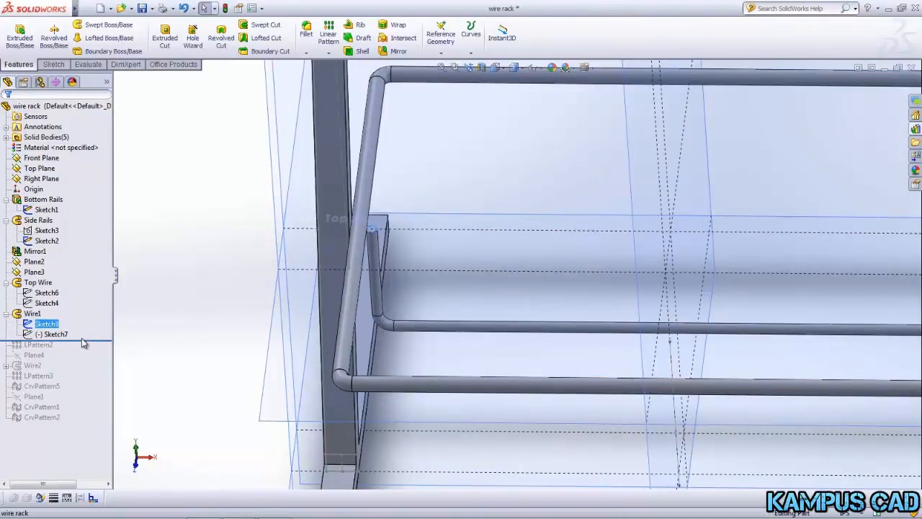
- Roll the model forward to include LPattern2 and show the whole basket with its patterned wires
drag(89, 340, 84, 350)
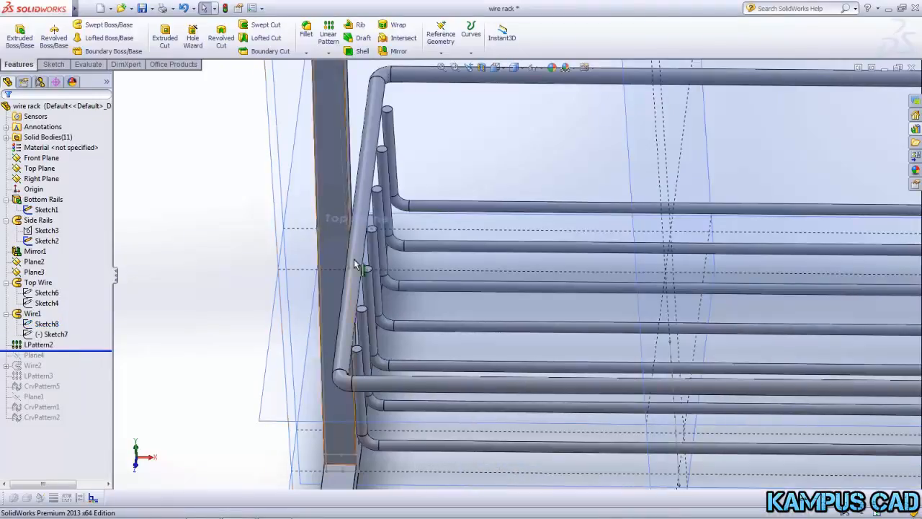
scroll(354, 274, up, 4)
middle_drag(353, 274, 268, 290)
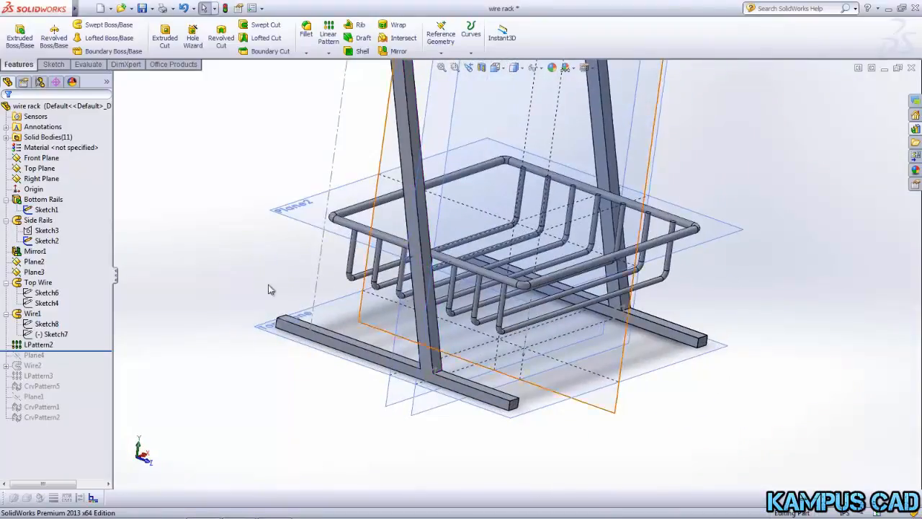
- Examine the directions, spacing, instances, patterned body and skipped instances in the LPattern2 definition, and close it without changes
click(44, 345)
right_click(45, 345)
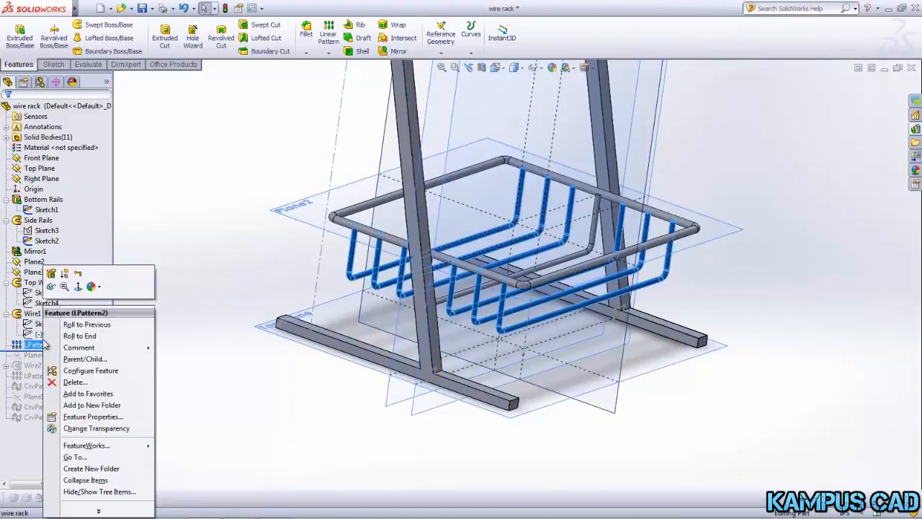
click(52, 274)
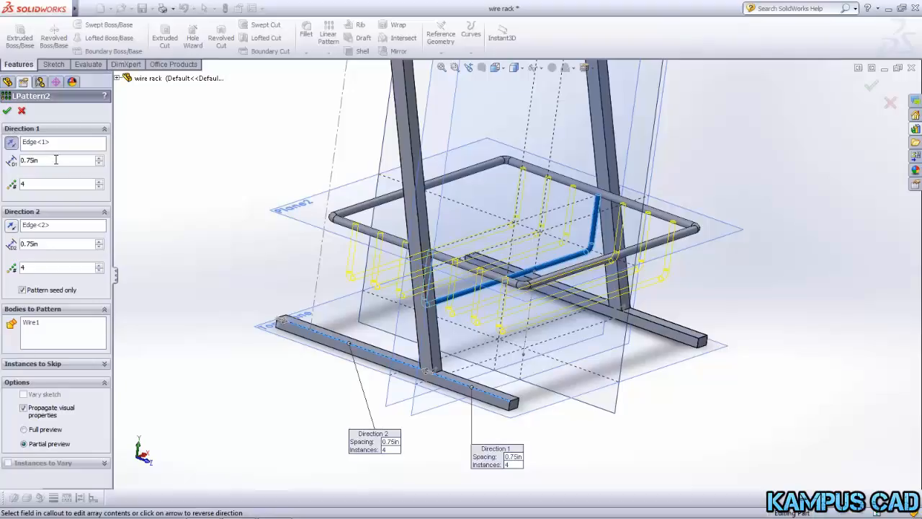
scroll(463, 412, down, 1)
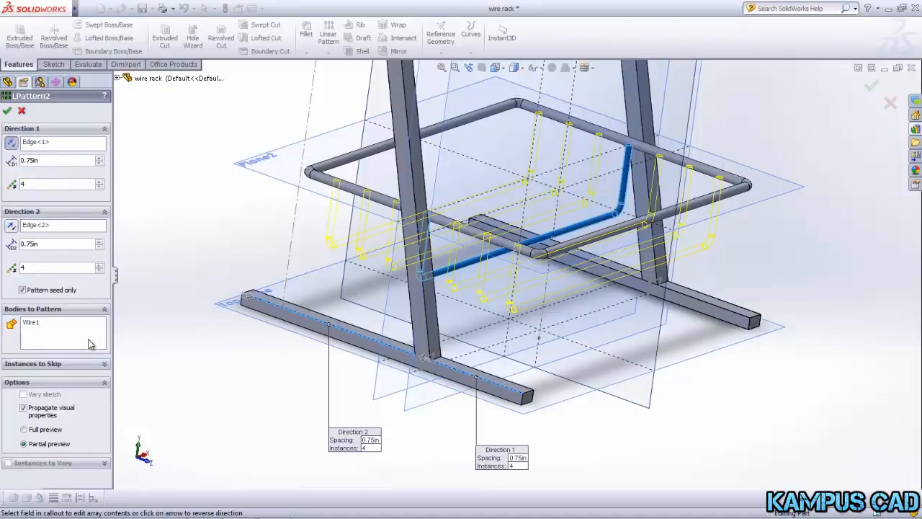
click(105, 365)
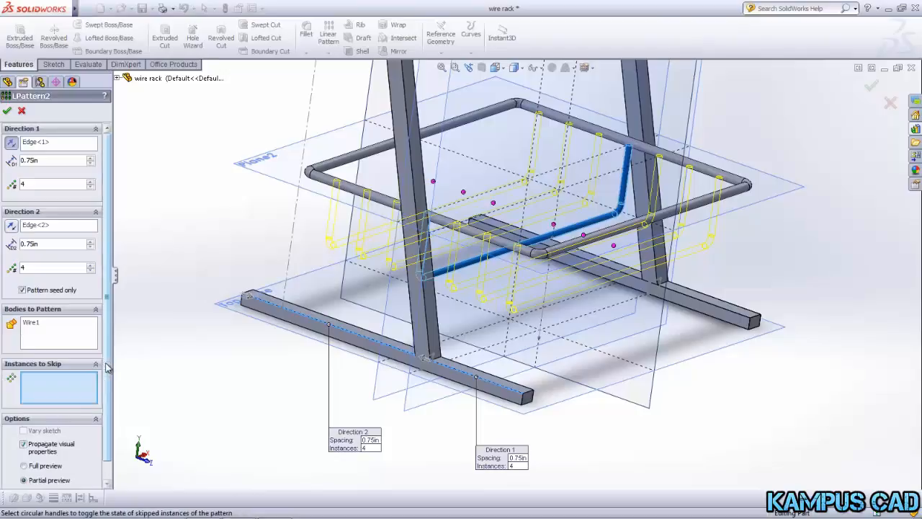
scroll(110, 319, down, 1)
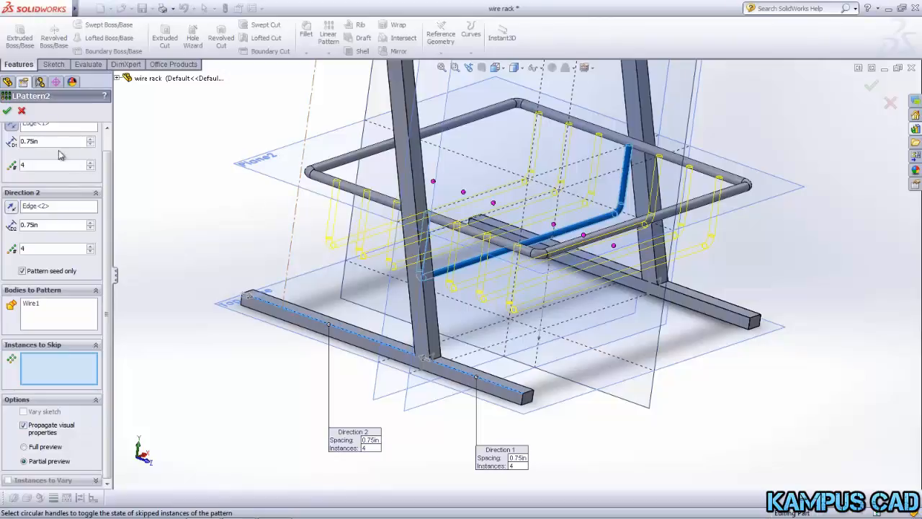
click(9, 111)
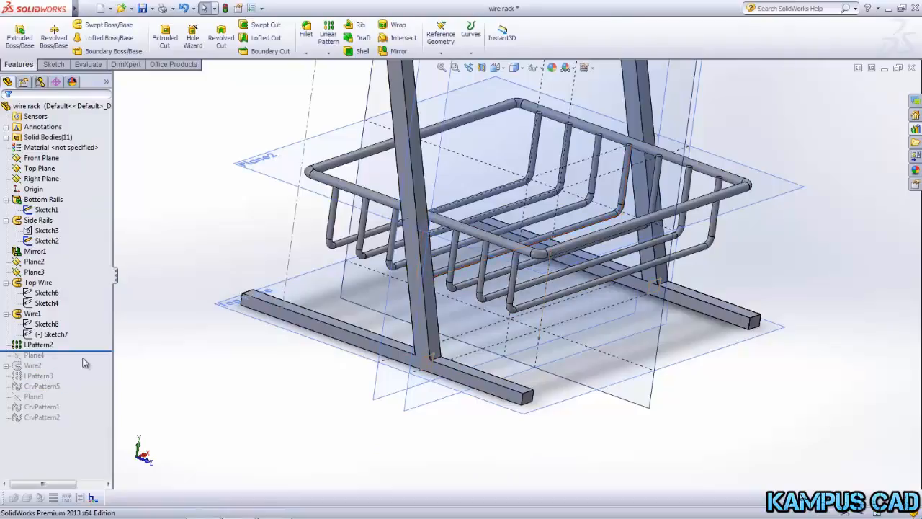
- Roll the model forward to include Plane4 and highlight that plane at the basket's top wire
drag(87, 351, 89, 356)
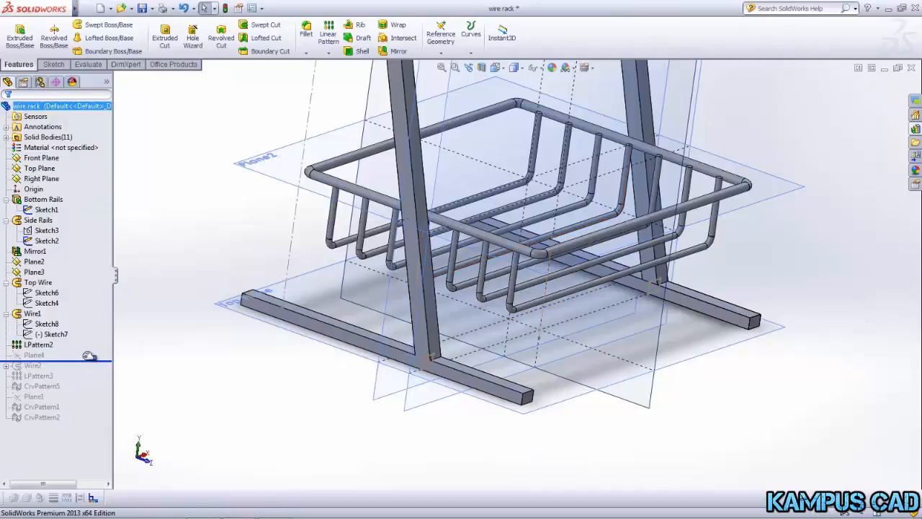
click(36, 355)
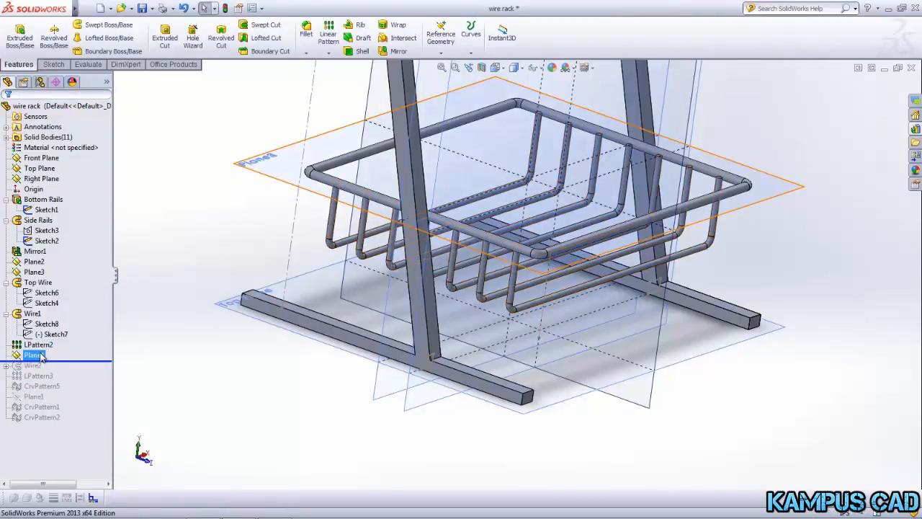
click(41, 356)
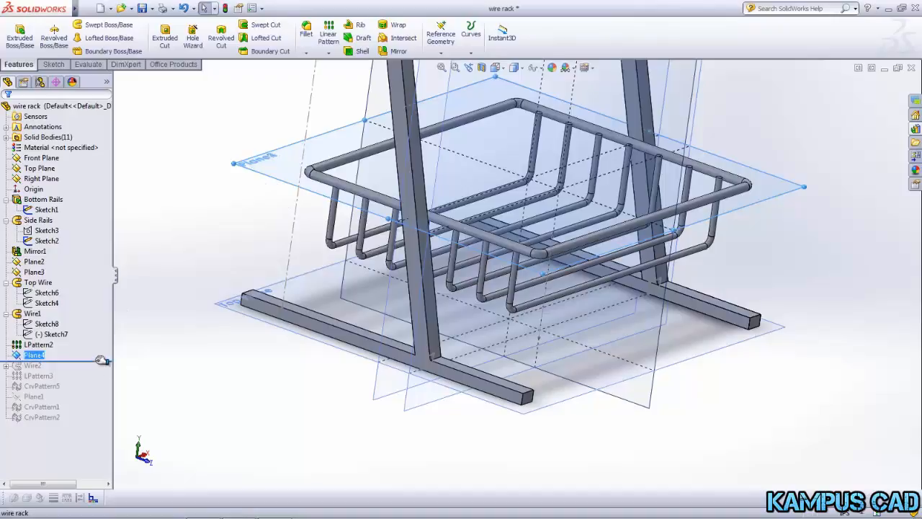
- Roll the model forward to include Wire2, expand it and highlight its Sketch10 and Sketch9
drag(101, 360, 101, 370)
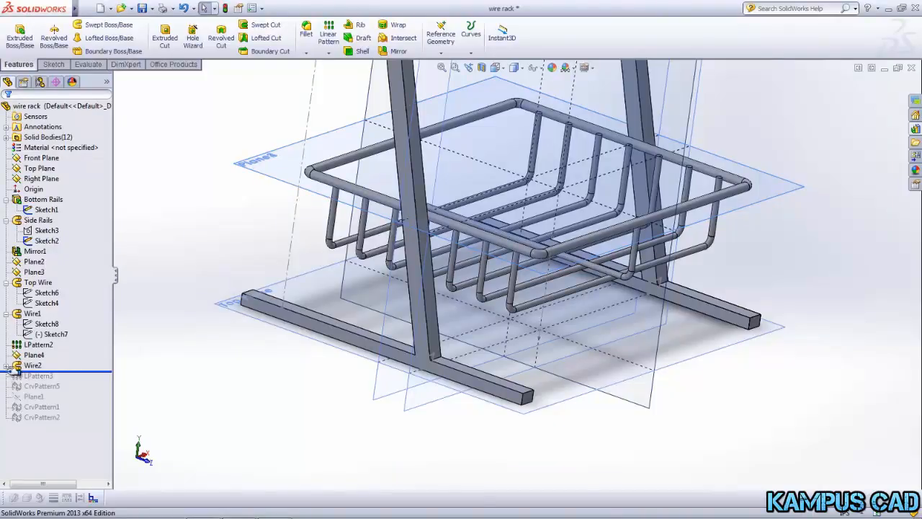
click(6, 366)
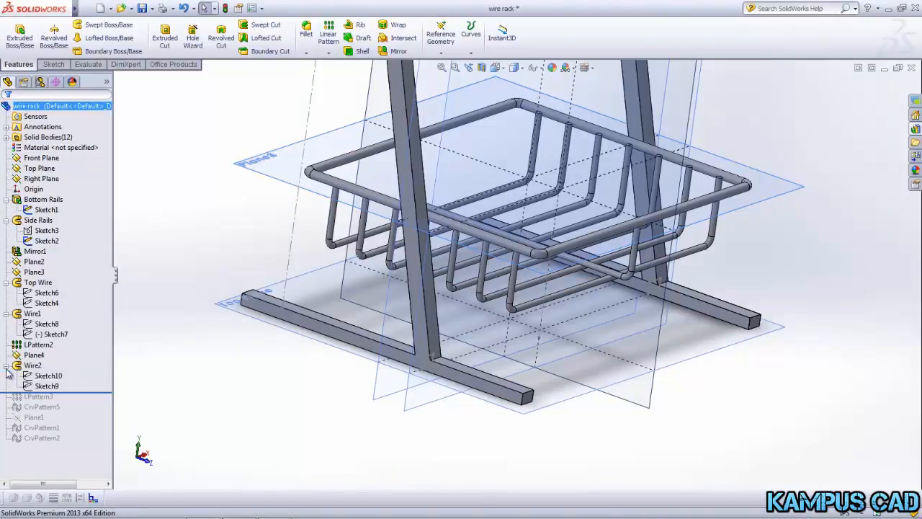
click(47, 376)
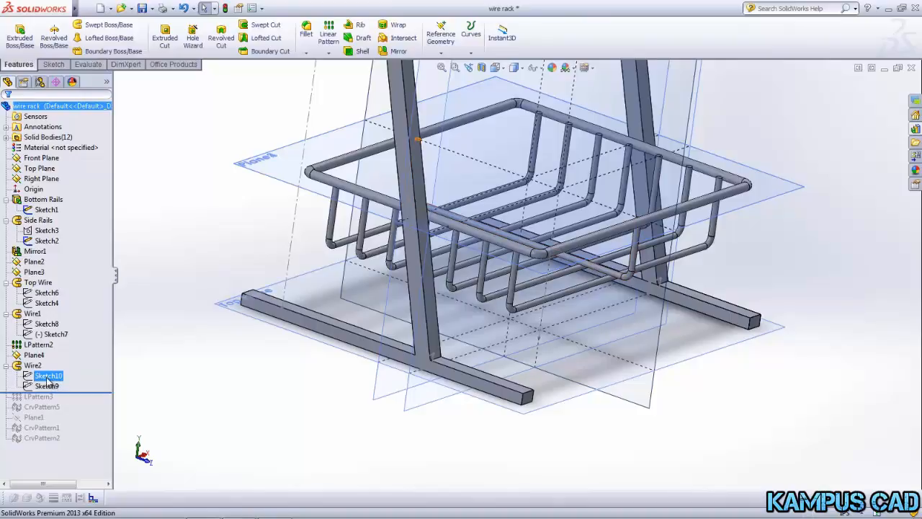
click(47, 387)
- Change the sketch plane of Wire2's Sketch10 to Plane2
click(47, 379)
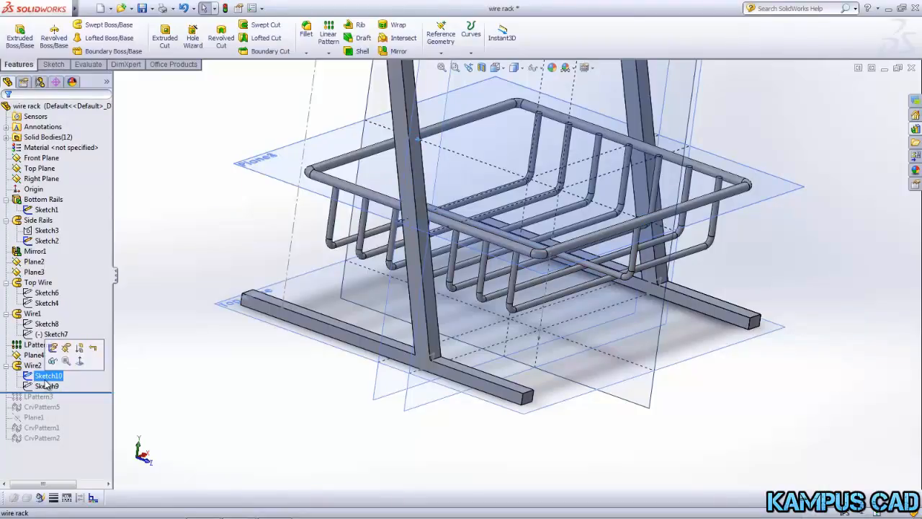
click(67, 349)
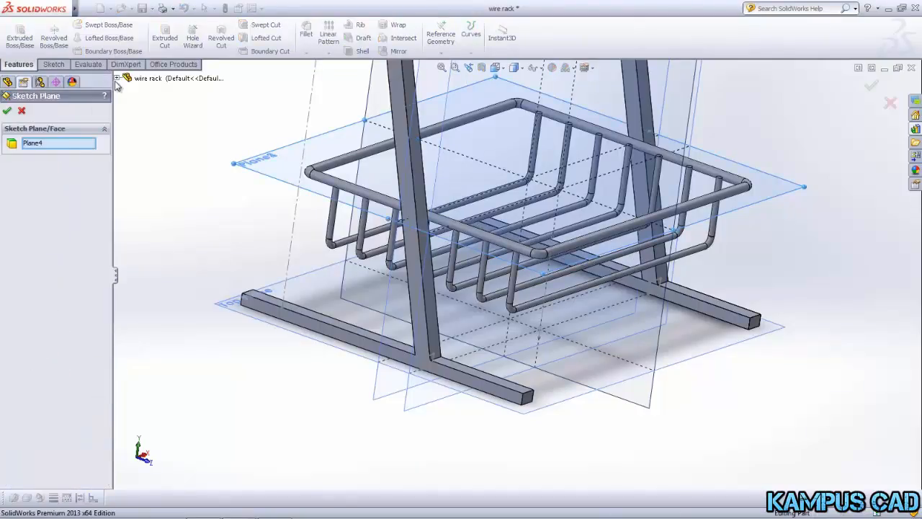
click(117, 79)
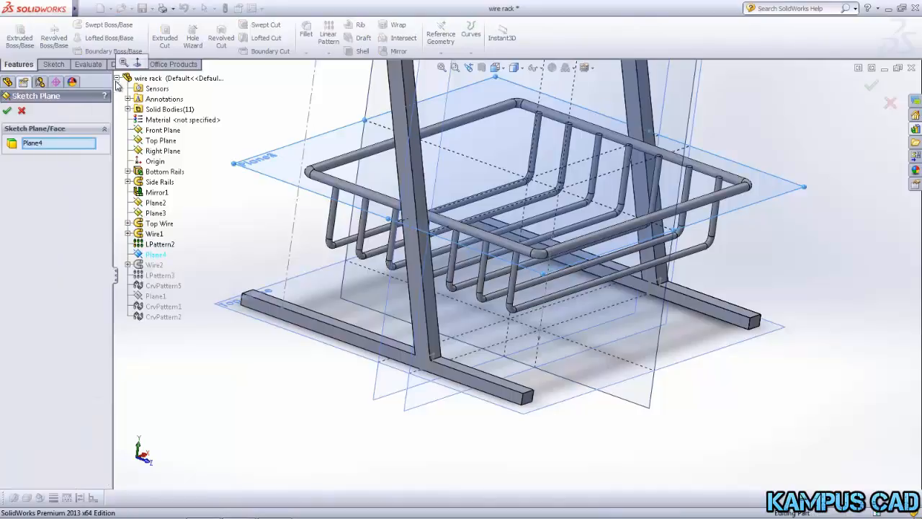
click(154, 204)
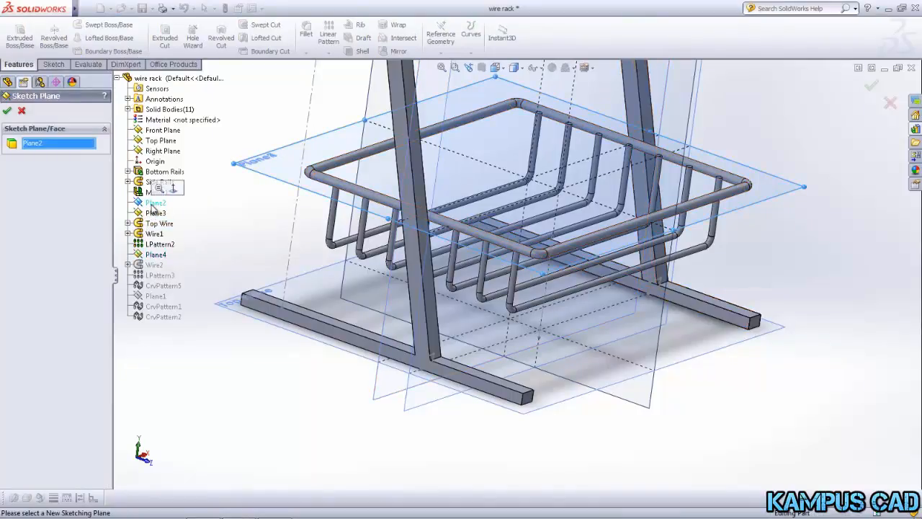
click(8, 112)
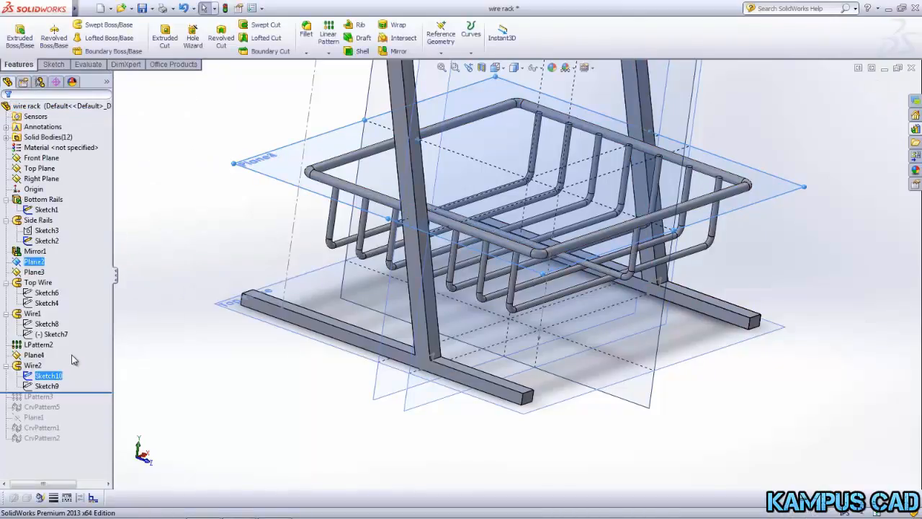
- Delete the redundant Plane4 from the model
click(42, 357)
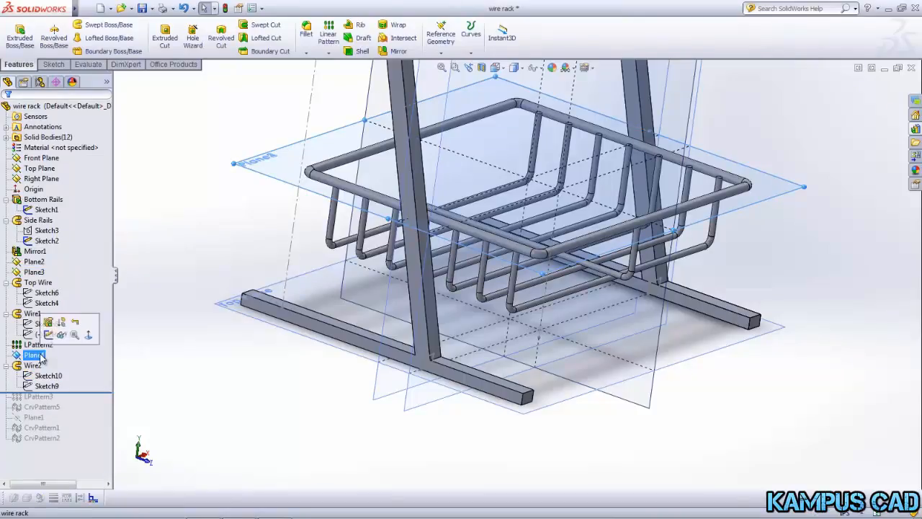
right_click(42, 357)
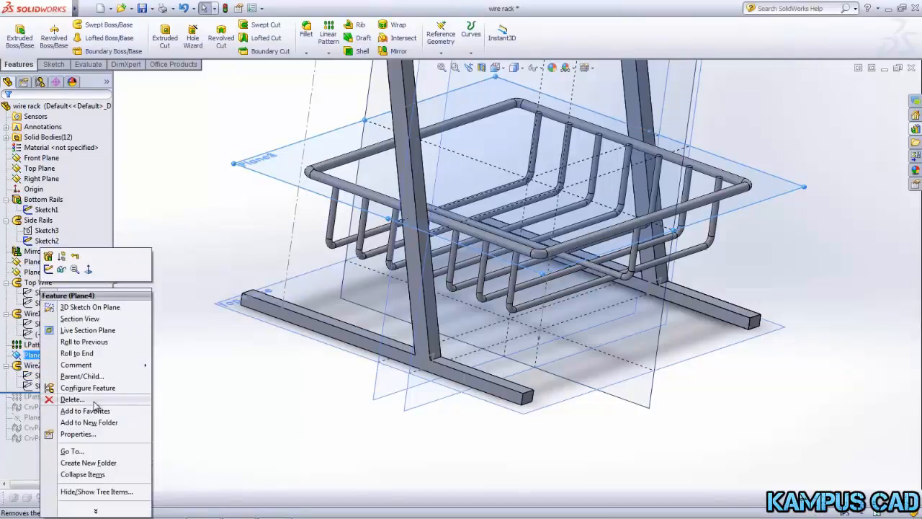
click(72, 399)
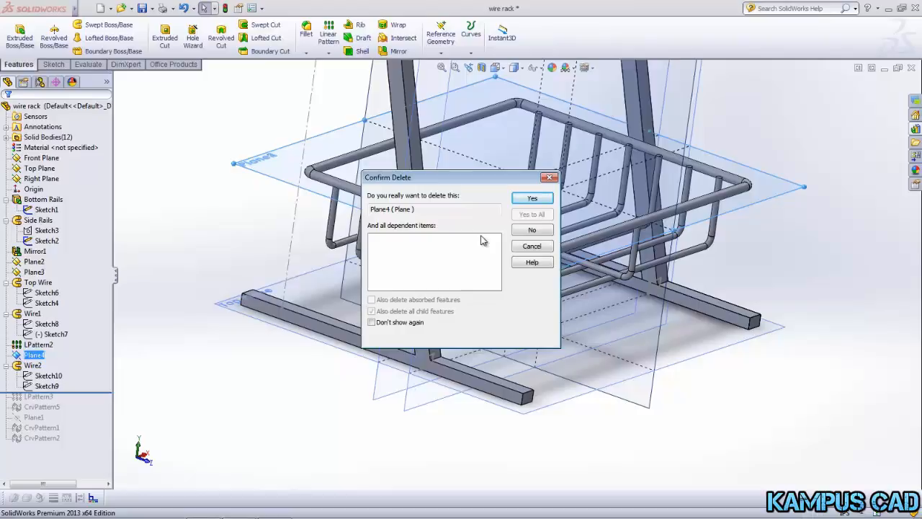
click(533, 199)
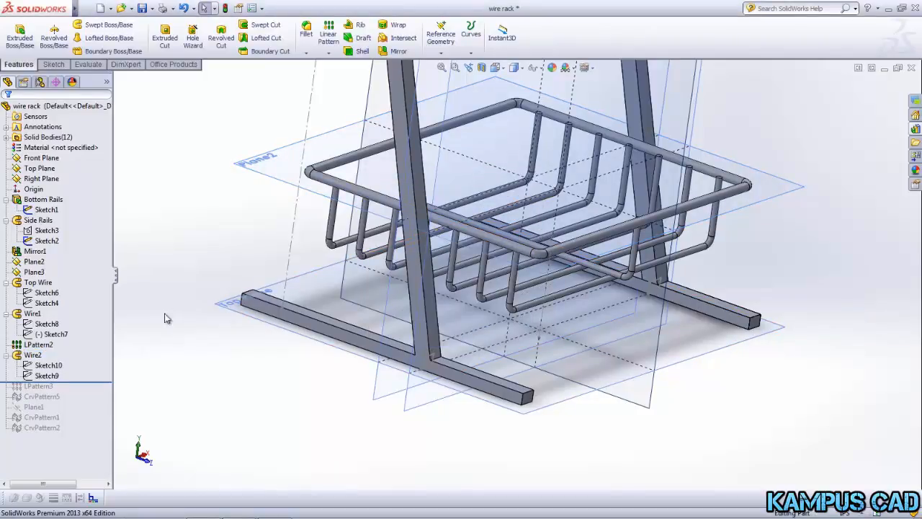
- Highlight the LPattern2 wires and the Wire2 feature, examining Wire2 across the basket from an angled view
click(36, 346)
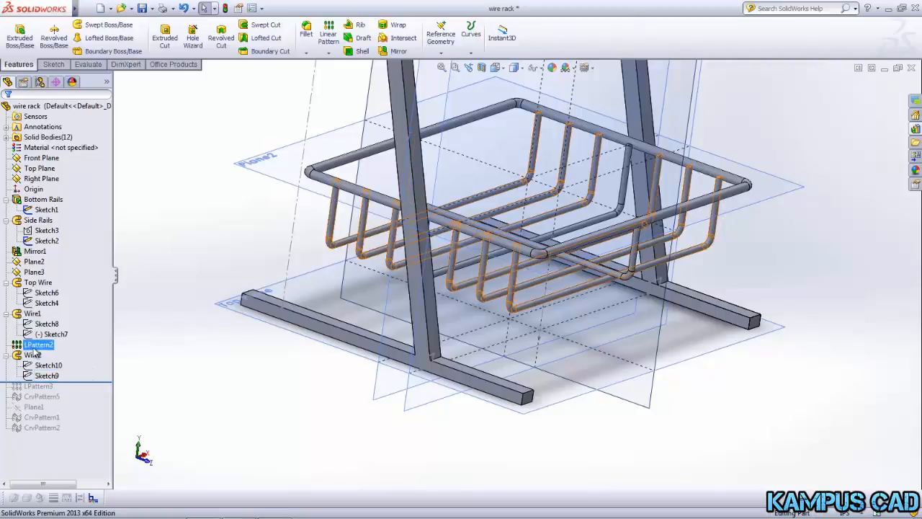
click(33, 355)
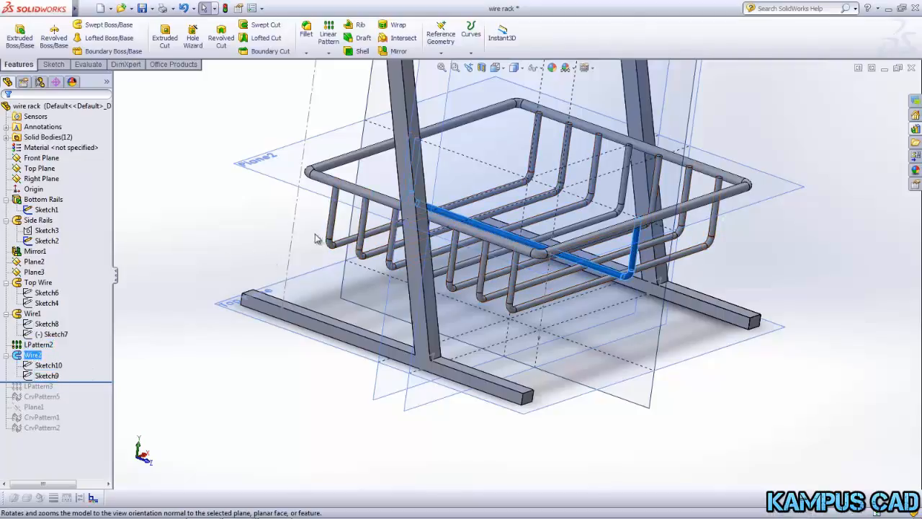
middle_drag(315, 238, 328, 186)
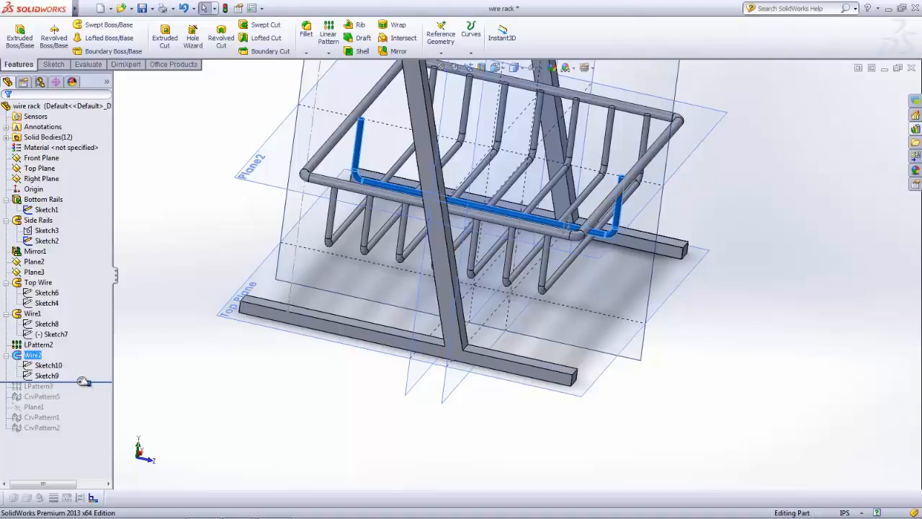
- Roll the model forward to include LPattern3 and show the completed lower basket in an angled view
drag(81, 382, 75, 393)
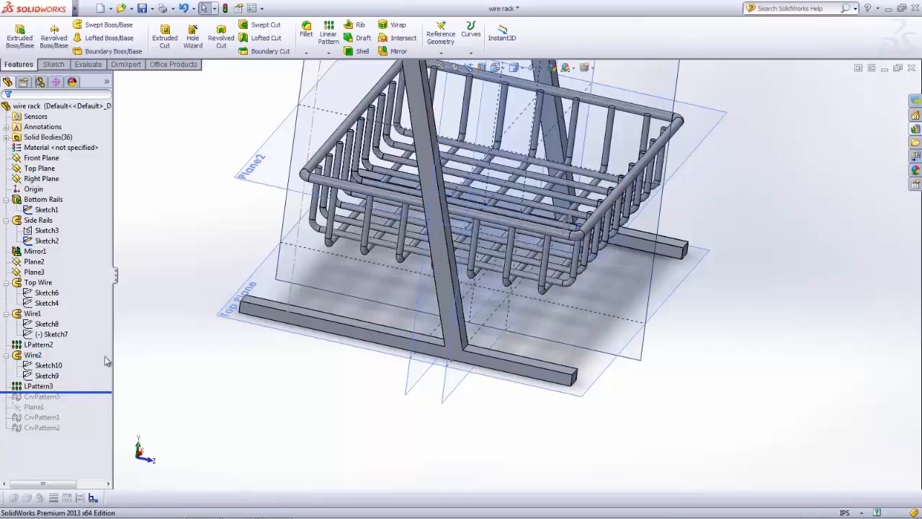
click(348, 333)
middle_drag(348, 334, 256, 359)
- Examine the directions, spacing, instances and patterned body in the LPattern3 definition, and close it without changes
click(42, 388)
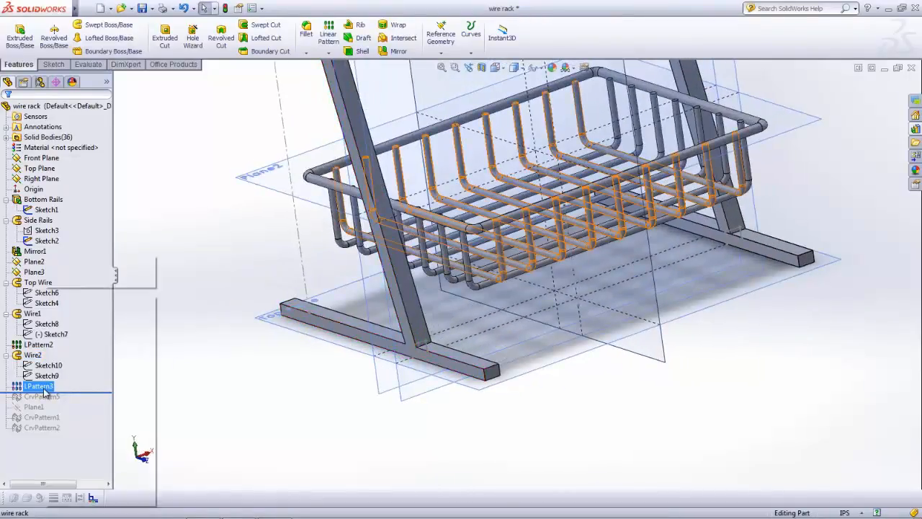
right_click(42, 387)
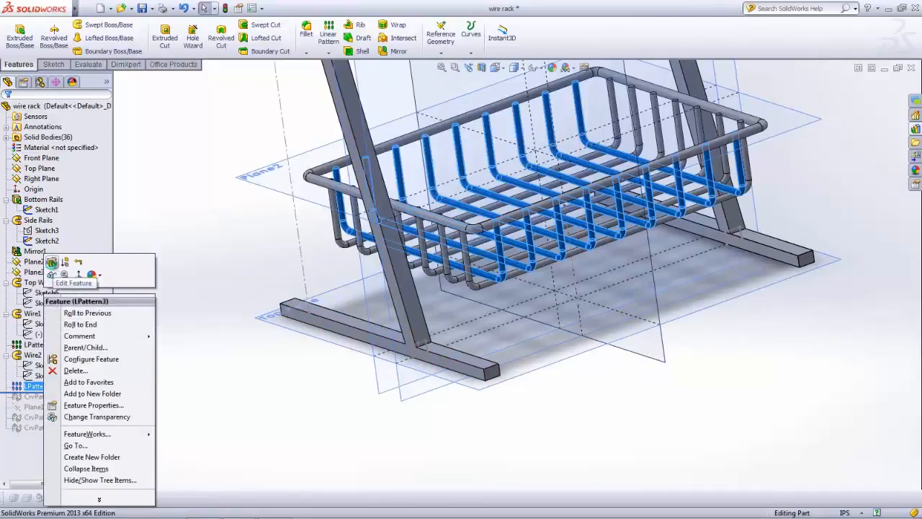
click(51, 263)
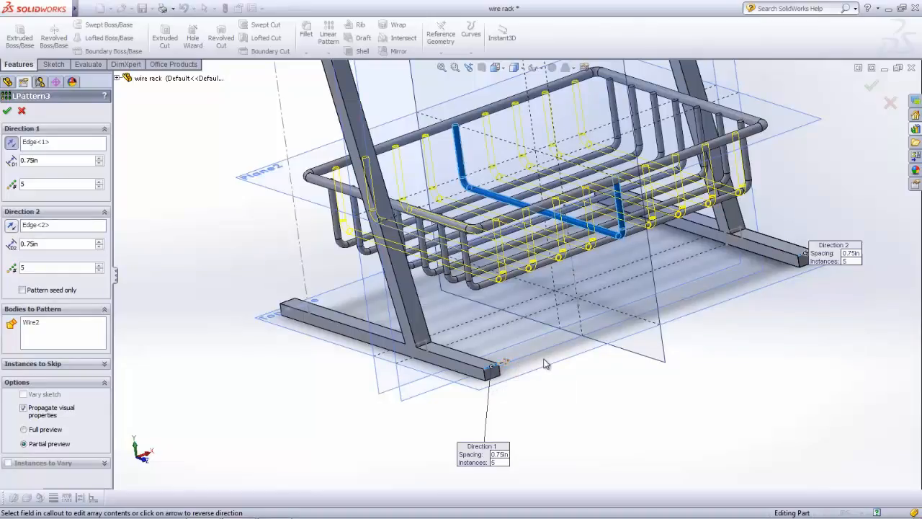
click(21, 112)
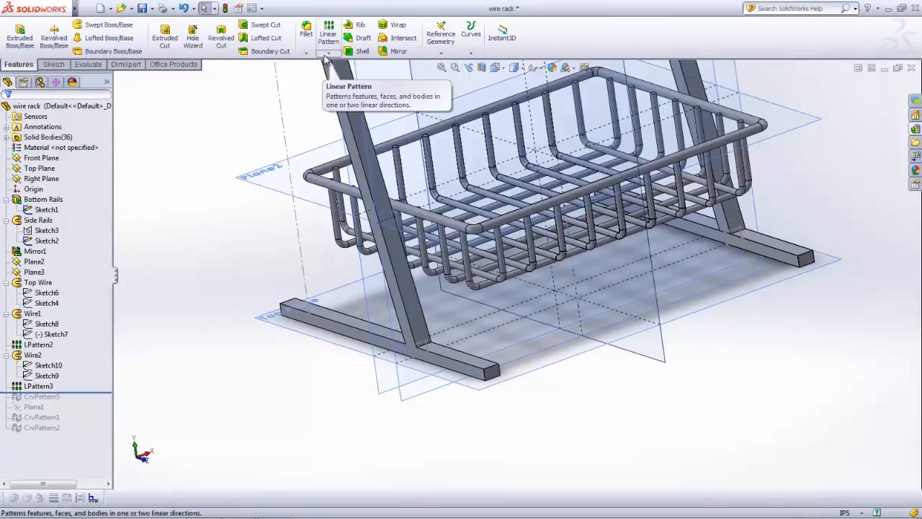
- View the available pattern types, and roll the model forward to include CrvPattern5 with the upper baskets
click(328, 55)
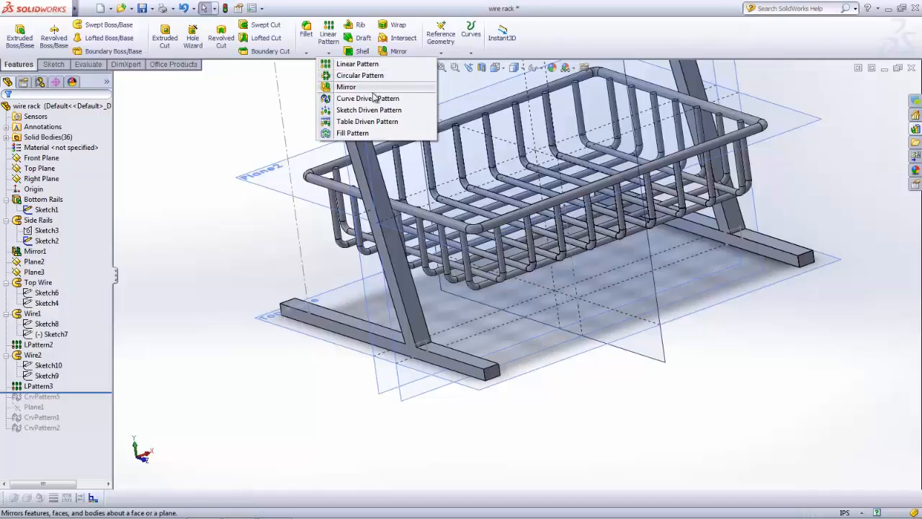
click(75, 397)
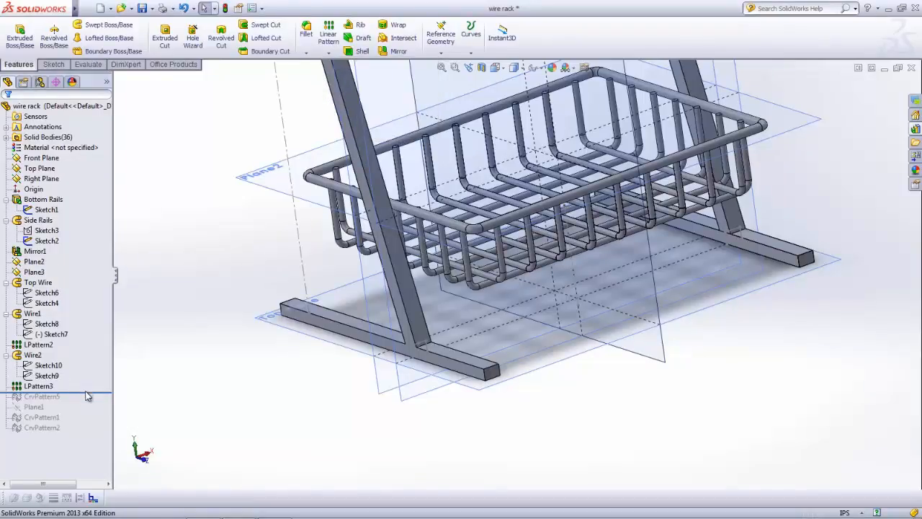
drag(86, 395, 90, 401)
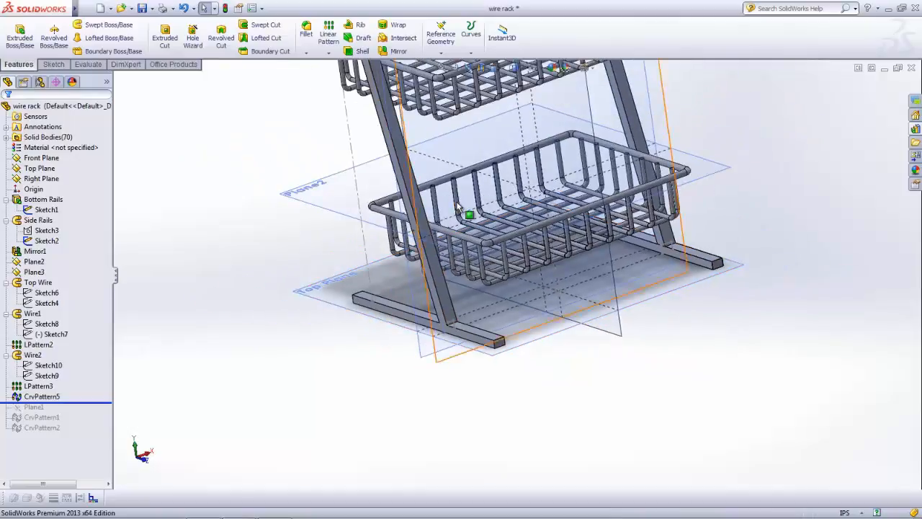
scroll(458, 207, up, 5)
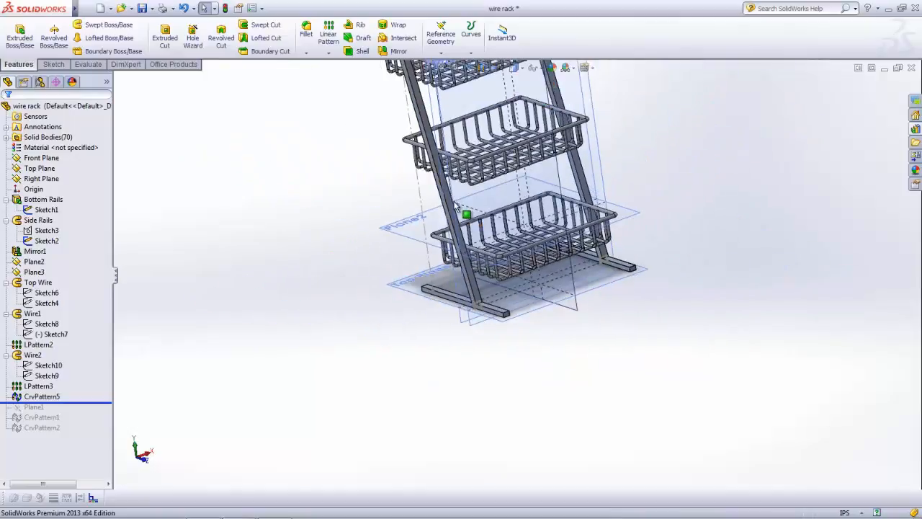
- Examine the path sketch, instances, spacing, curve and alignment methods and patterned bodies in the CrvPattern5 definition, and close it
right_click(41, 397)
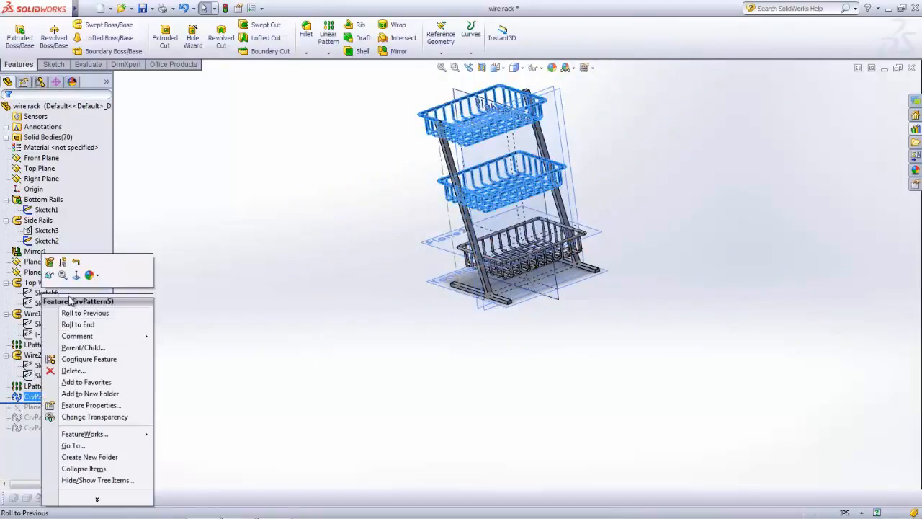
click(48, 263)
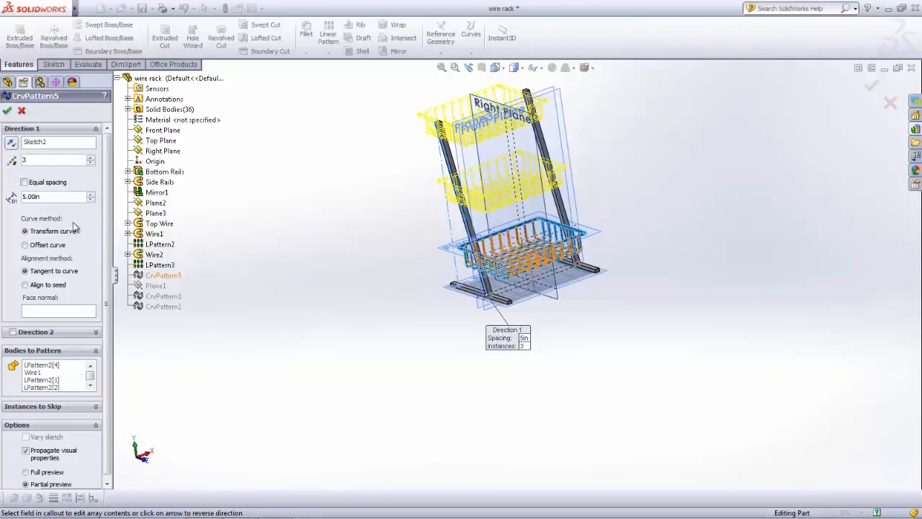
middle_drag(277, 217, 338, 209)
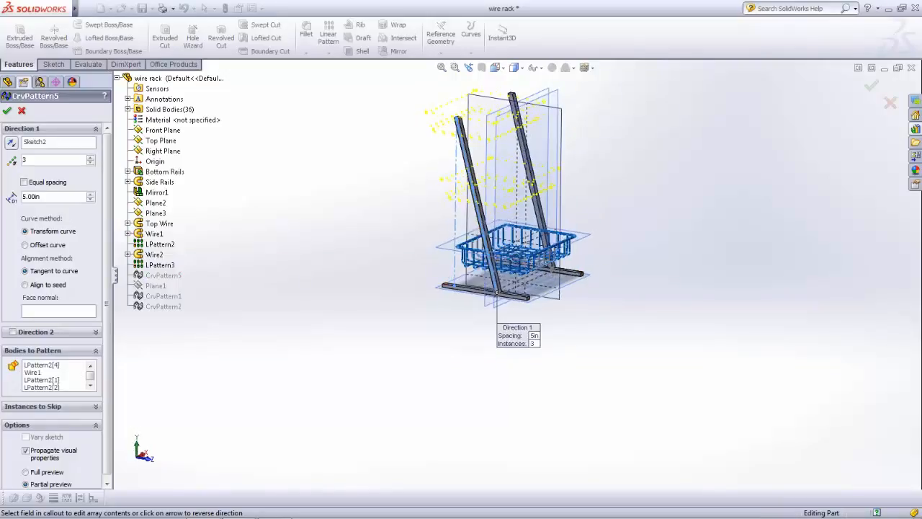
scroll(499, 236, down, 3)
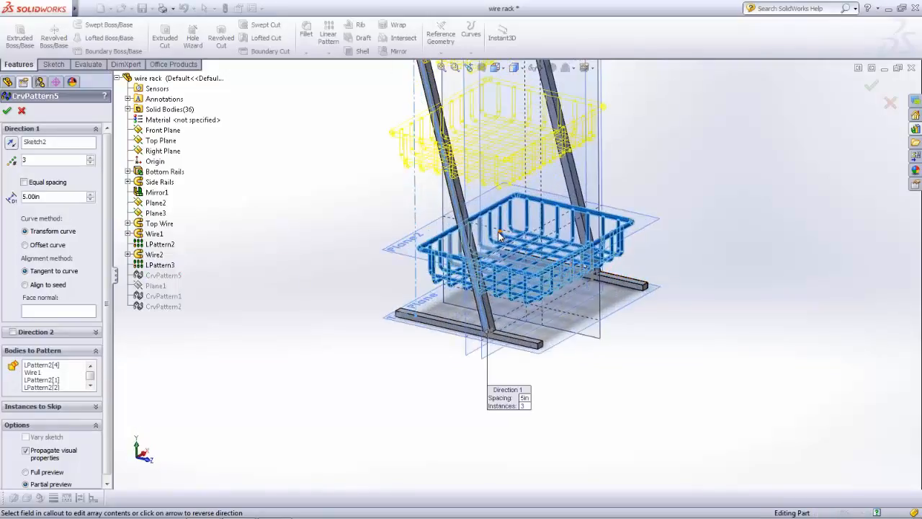
scroll(500, 235, down, 1)
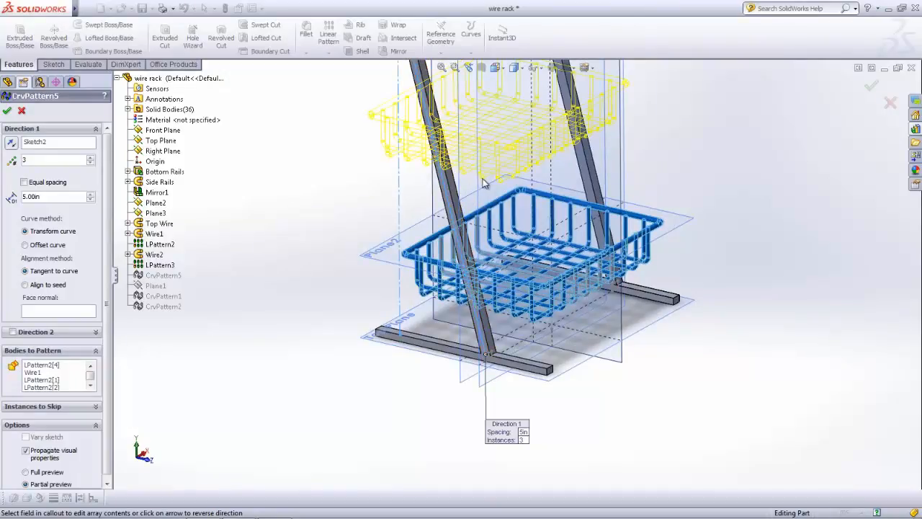
scroll(454, 216, up, 4)
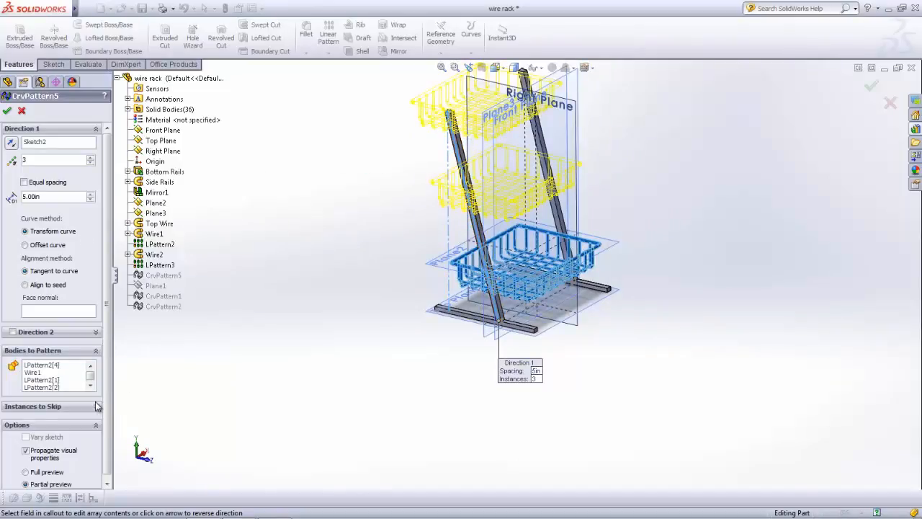
scroll(108, 379, down, 1)
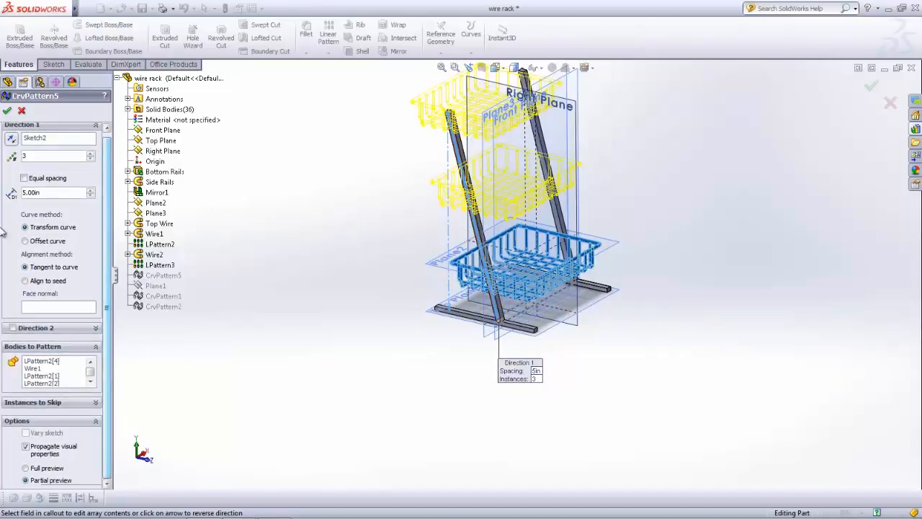
click(7, 111)
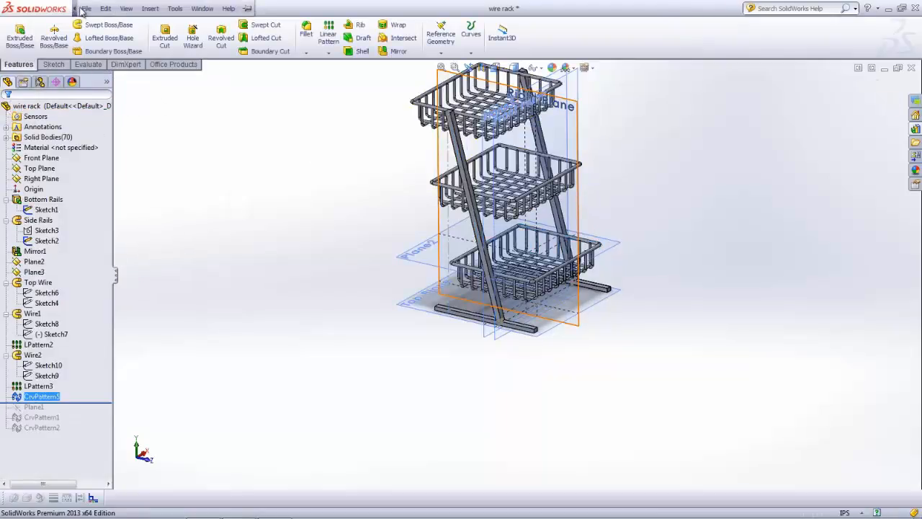
- Hide all planes and show the whole three-basket rack fitted in an angled view
click(85, 9)
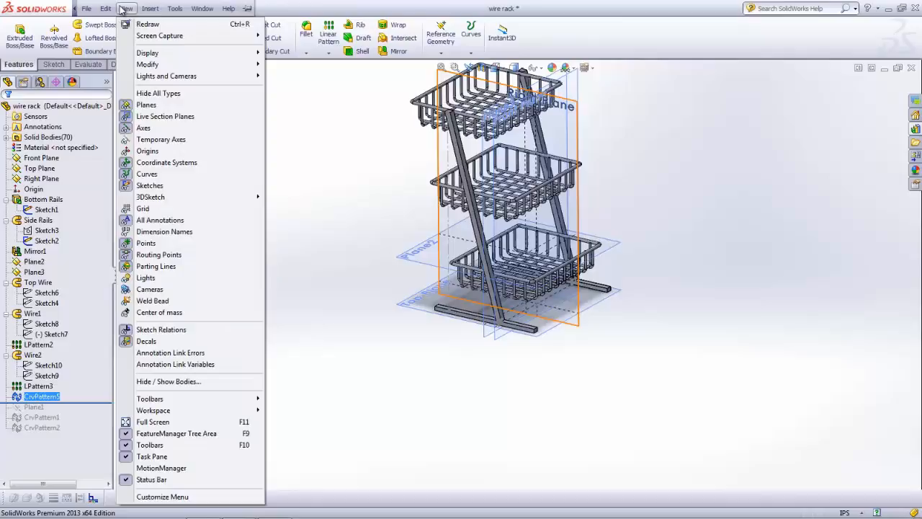
click(159, 105)
middle_drag(645, 238, 601, 246)
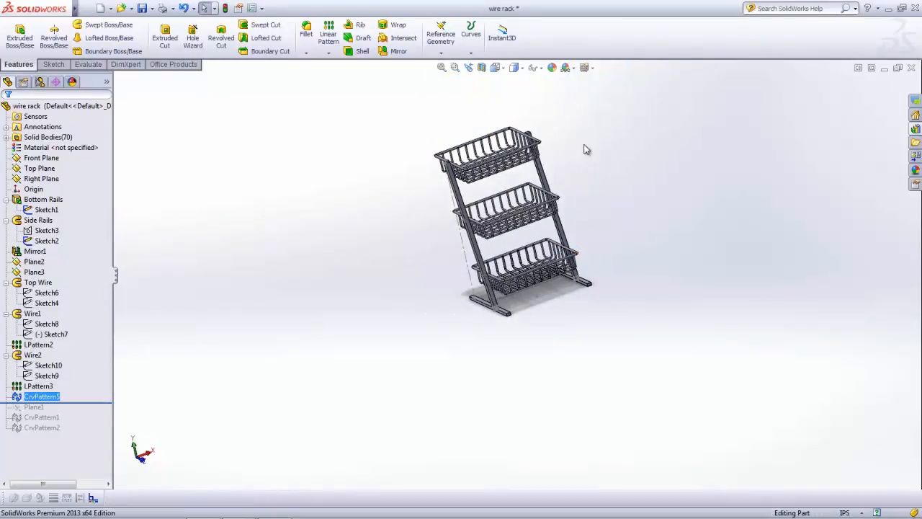
key(f)
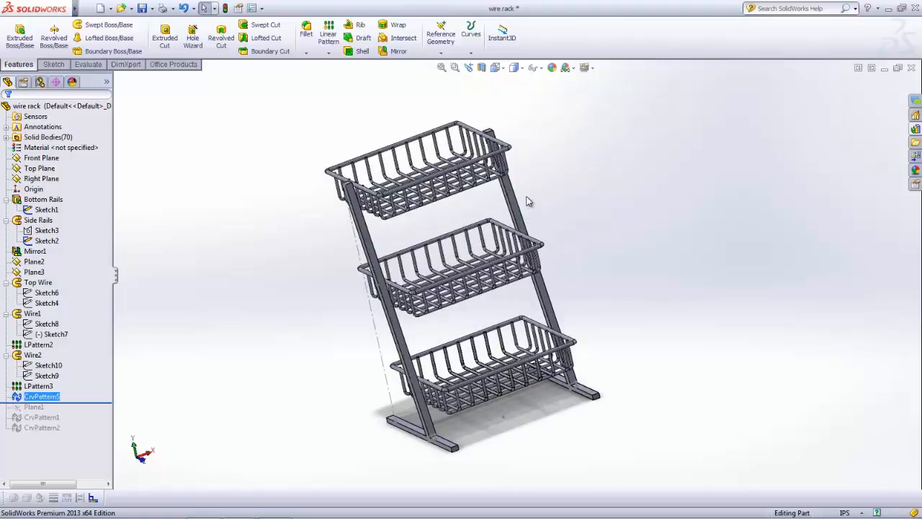
mouse_move(558, 206)
middle_down()
mouse_move(595, 193)
mouse_move(519, 202)
mouse_move(572, 210)
middle_up()
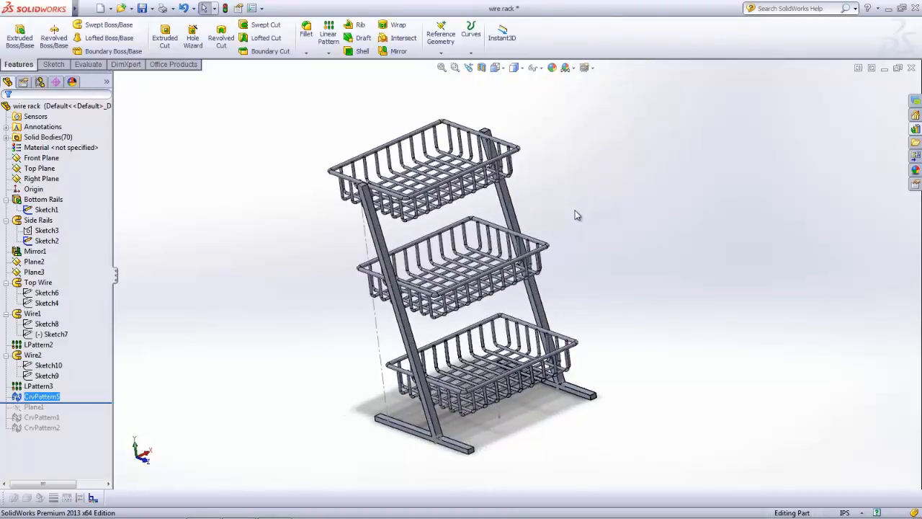